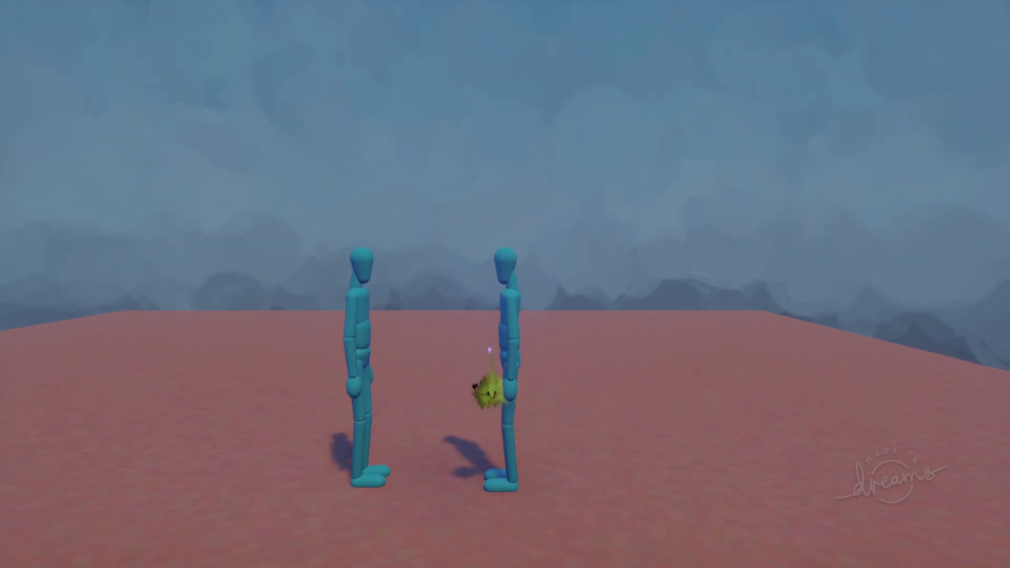
Step: Move the Health Modifier settings aside and display the label settings of both puppets
key("Escape")
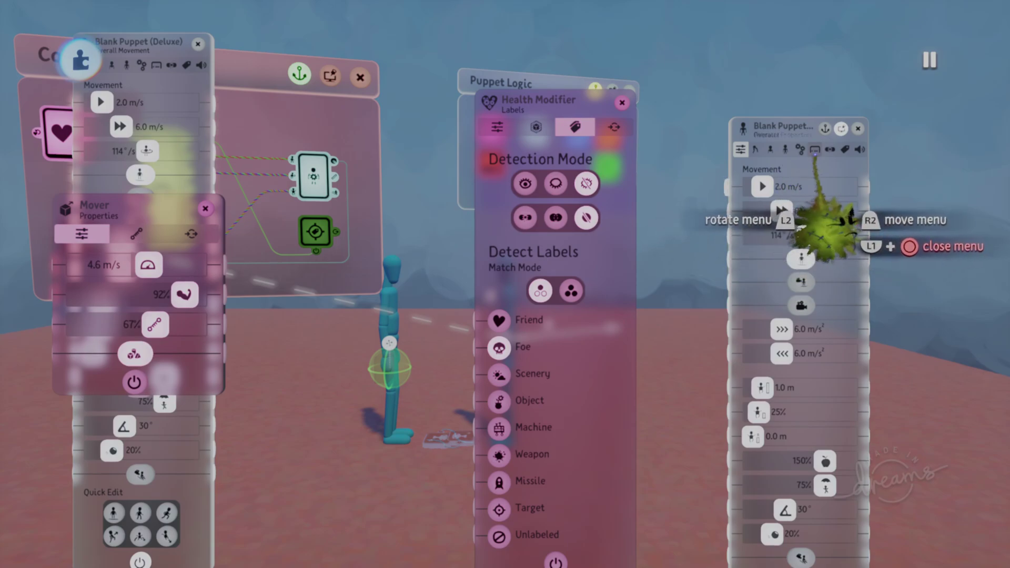
mouse_move(561, 310)
left_mouse_down()
mouse_move(513, 316)
mouse_move(258, 294)
left_mouse_up()
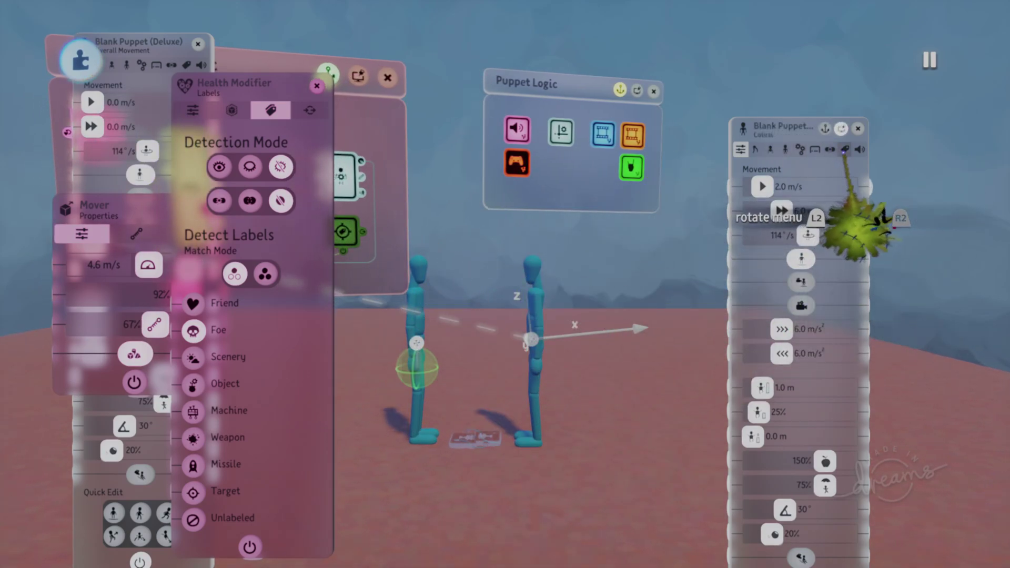
left_click(845, 149)
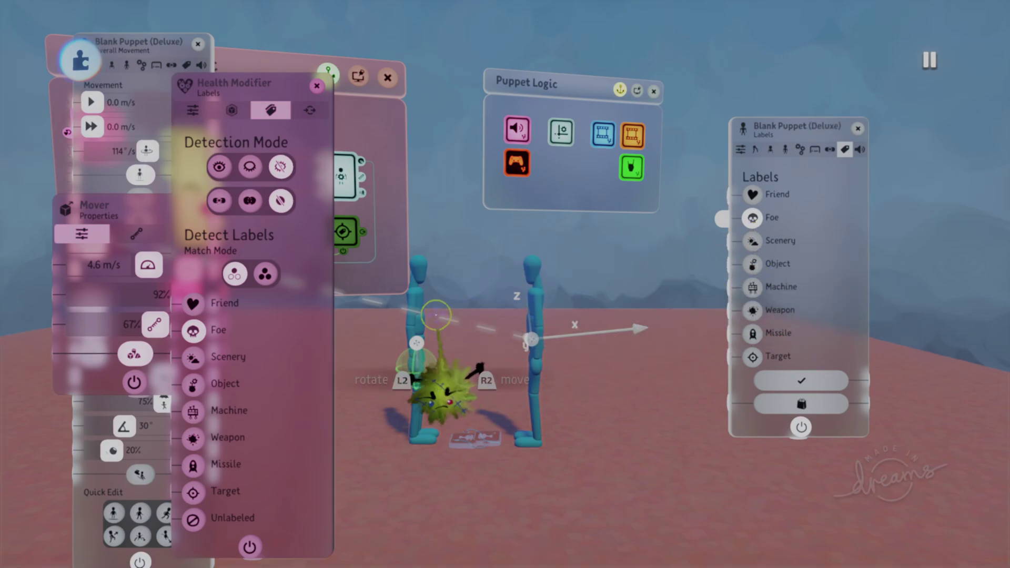
left_click(186, 82)
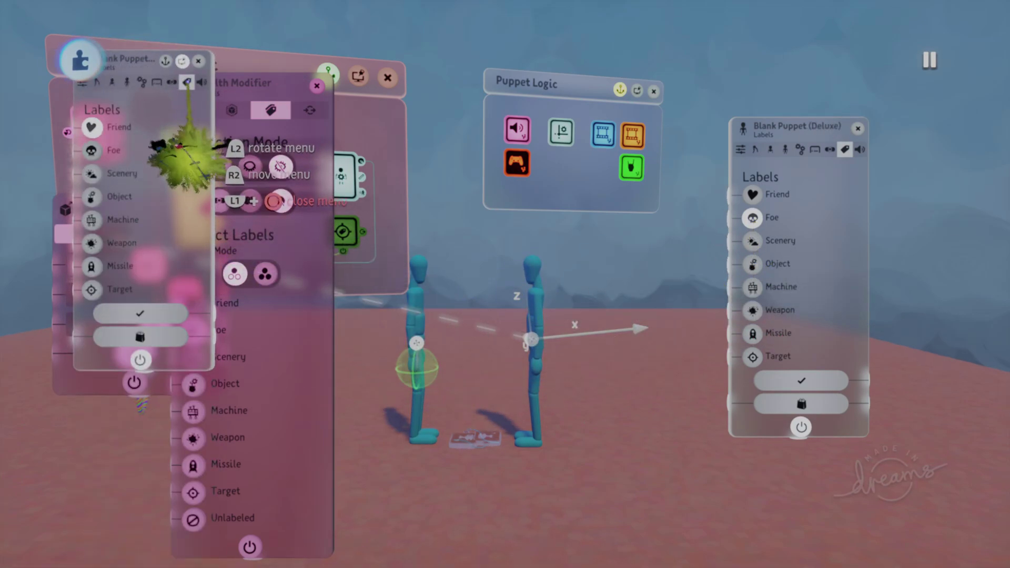
Step: Close the Friend-labelled puppet's settings along with the Mover and Health Modifier settings
left_click(198, 62)
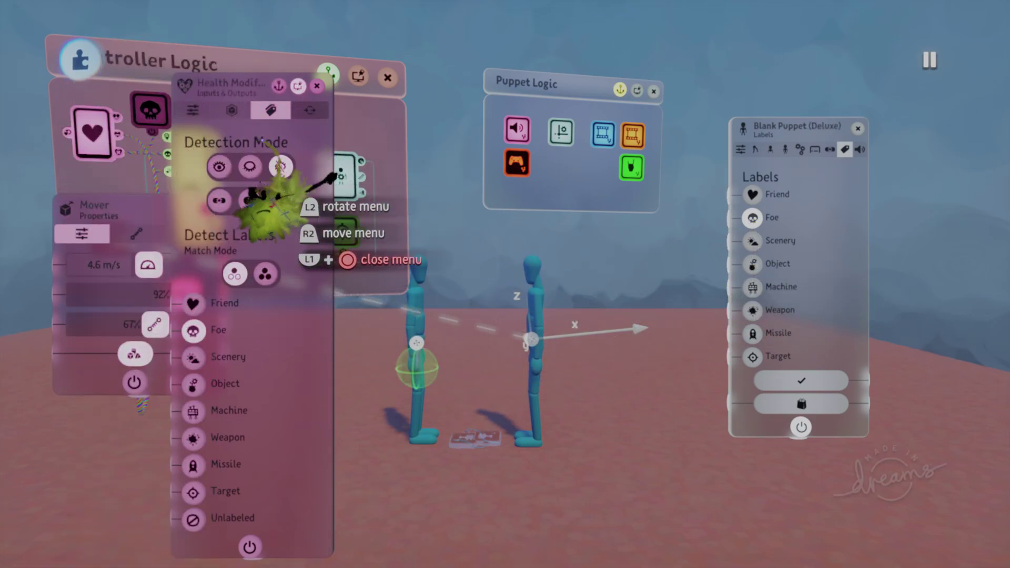
left_click(160, 228)
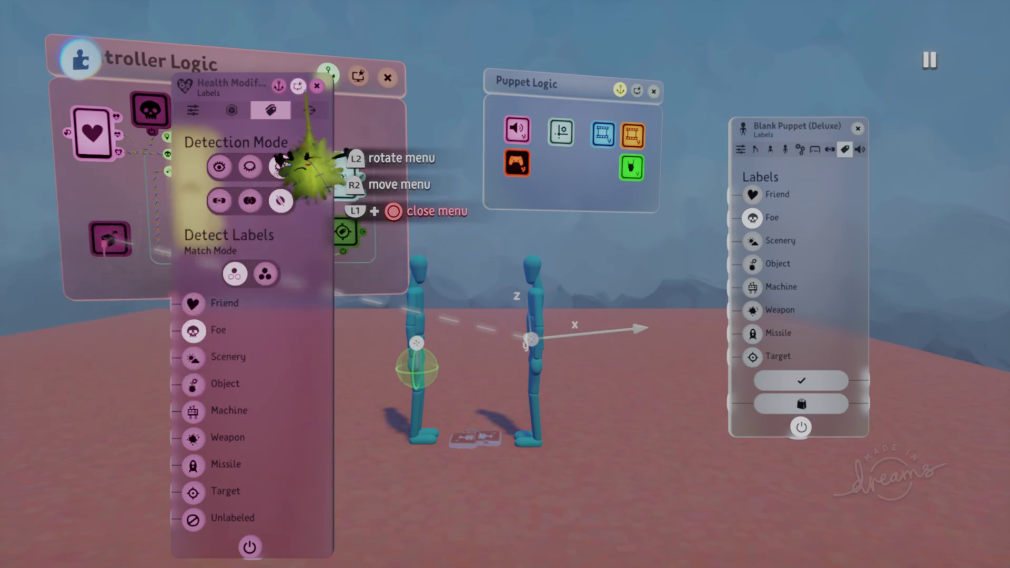
left_click(327, 77)
scroll(316, 194, "down", 5)
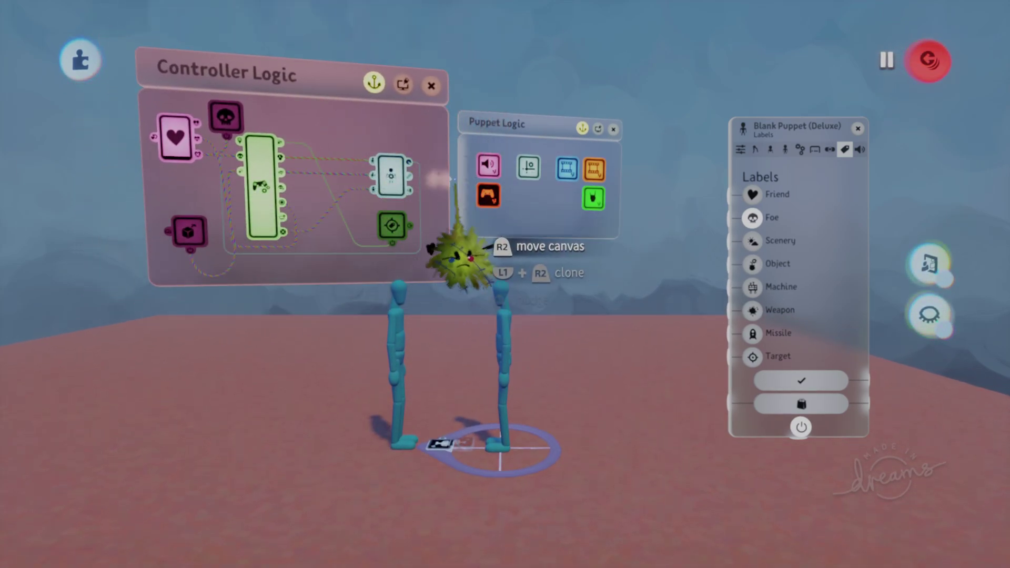
Step: Open the settings of the Health Manager in the Controller Logic canvas
left_click_drag(339, 129, 315, 83)
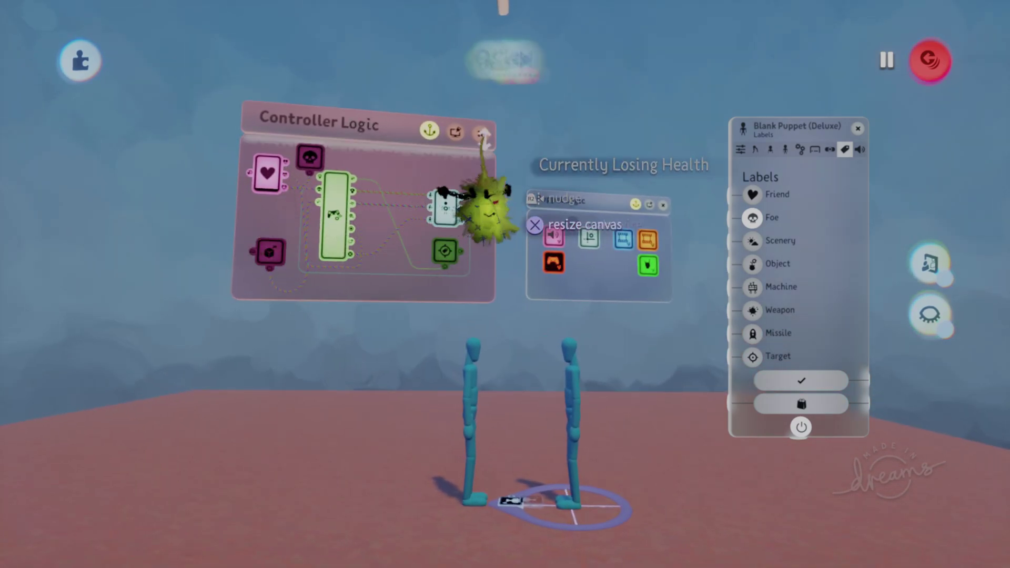
left_click(657, 62)
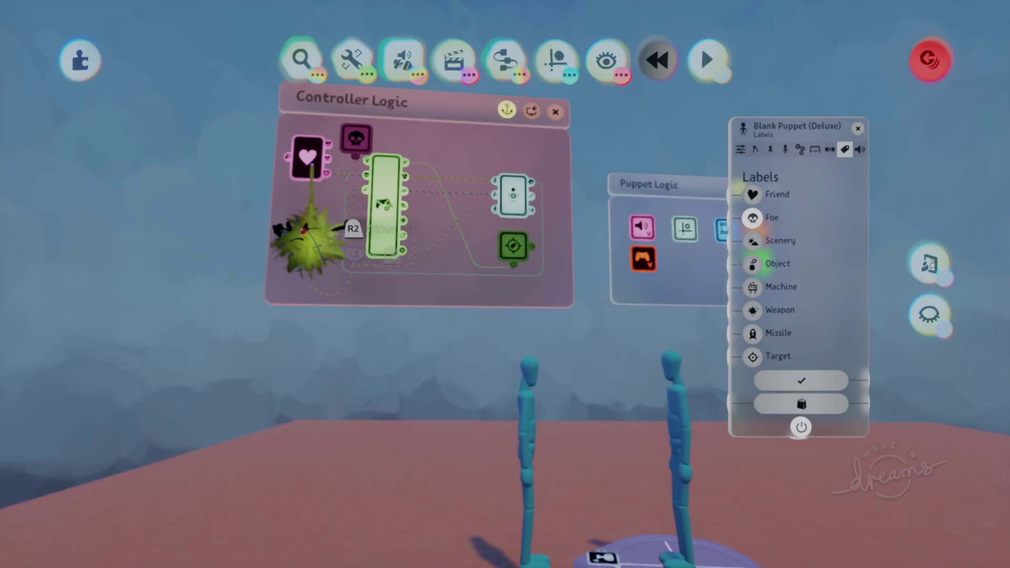
left_click(310, 159)
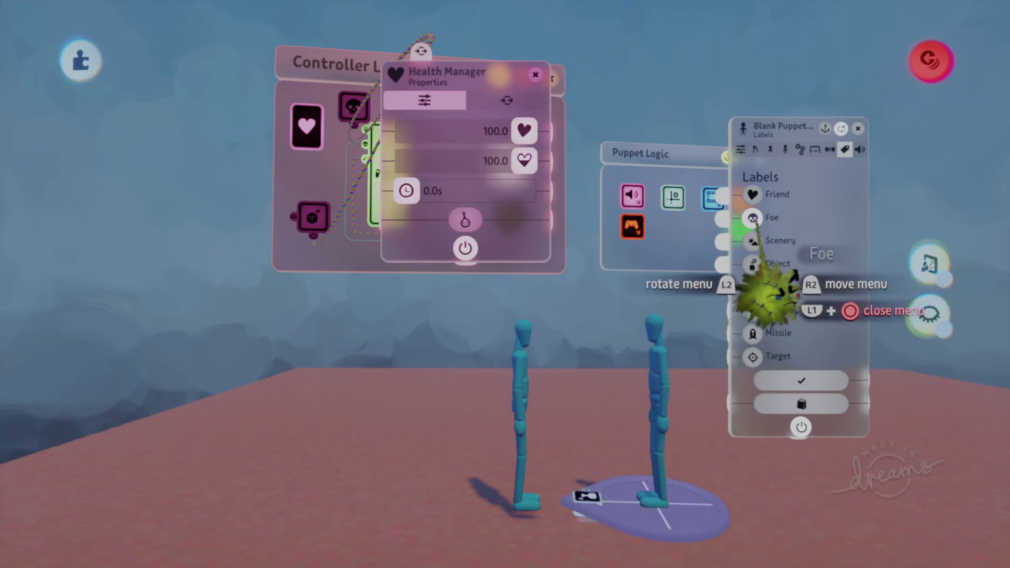
Step: Inspect the properties and detection labels of the Health Modifier on the left puppet, close the open gadget settings and leave the puppet's scope
middle_click_drag(515, 457, 521, 396)
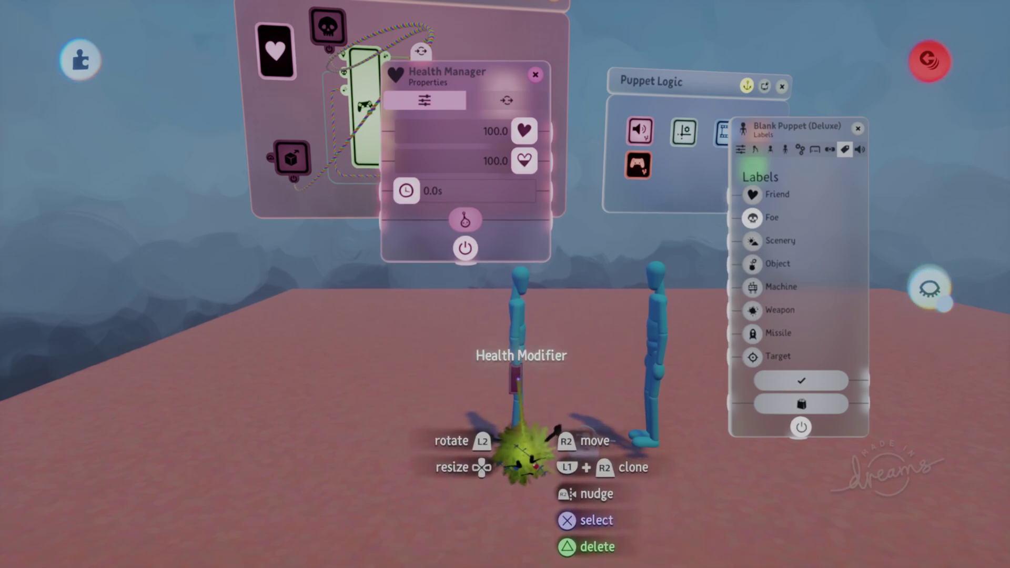
left_click(523, 454)
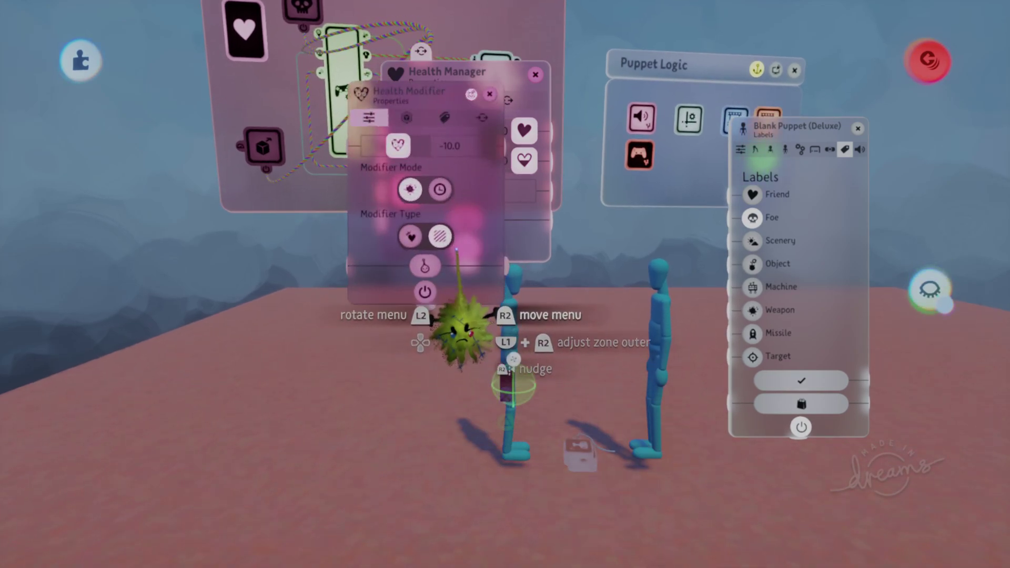
left_click(446, 117)
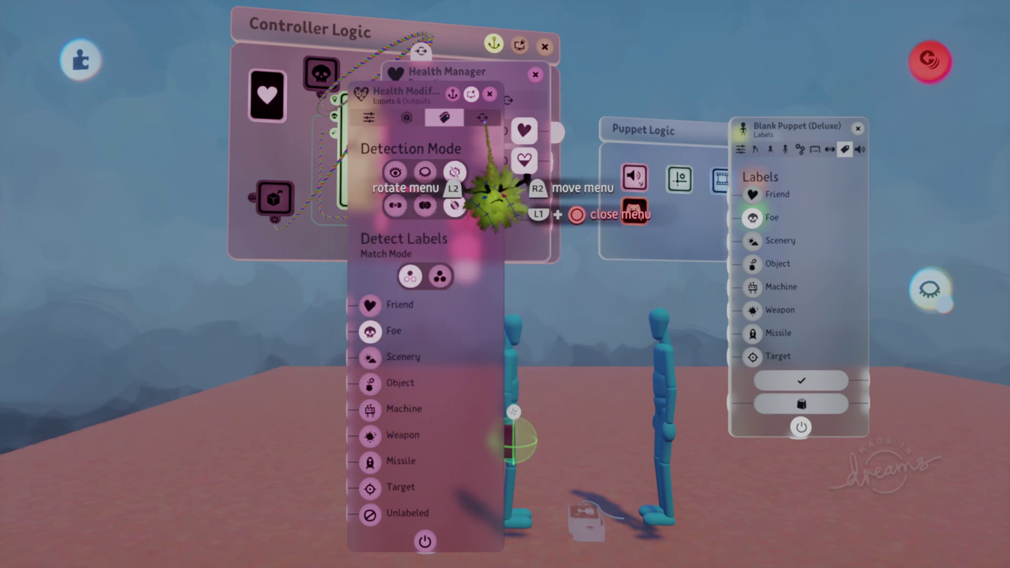
left_click(406, 117)
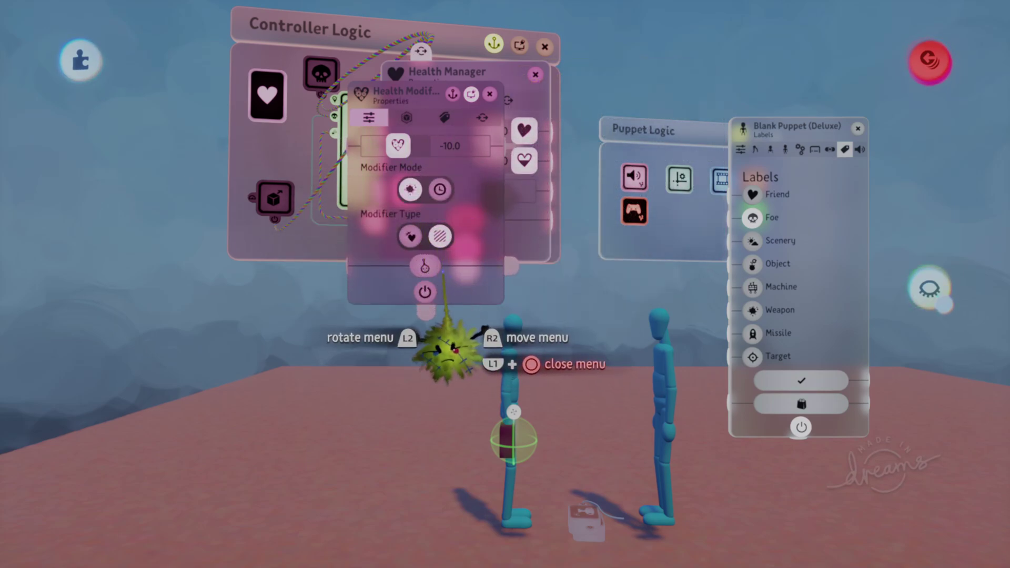
scroll(443, 271, "down", 2)
left_click(491, 95)
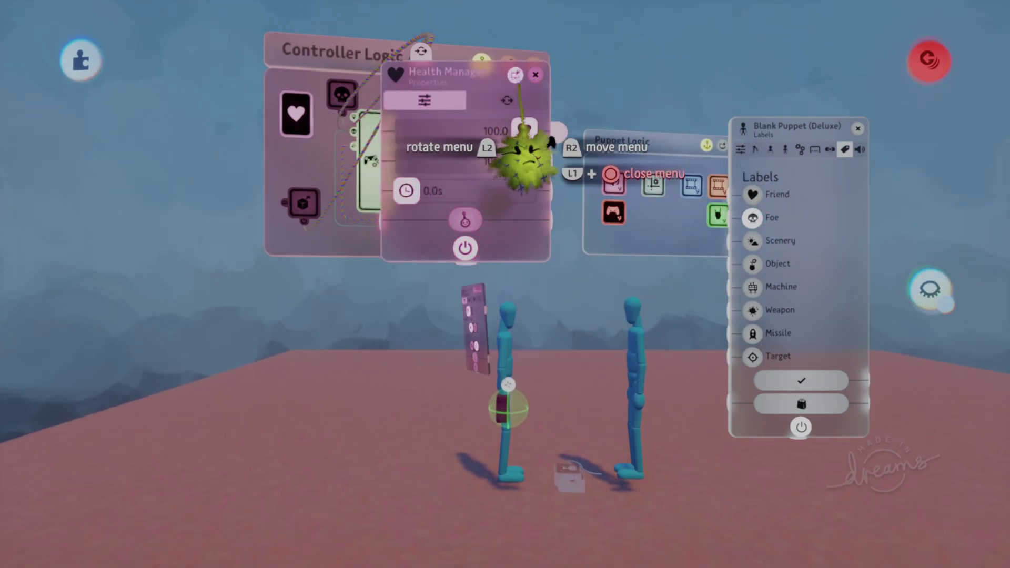
left_click(536, 74)
left_click(929, 60)
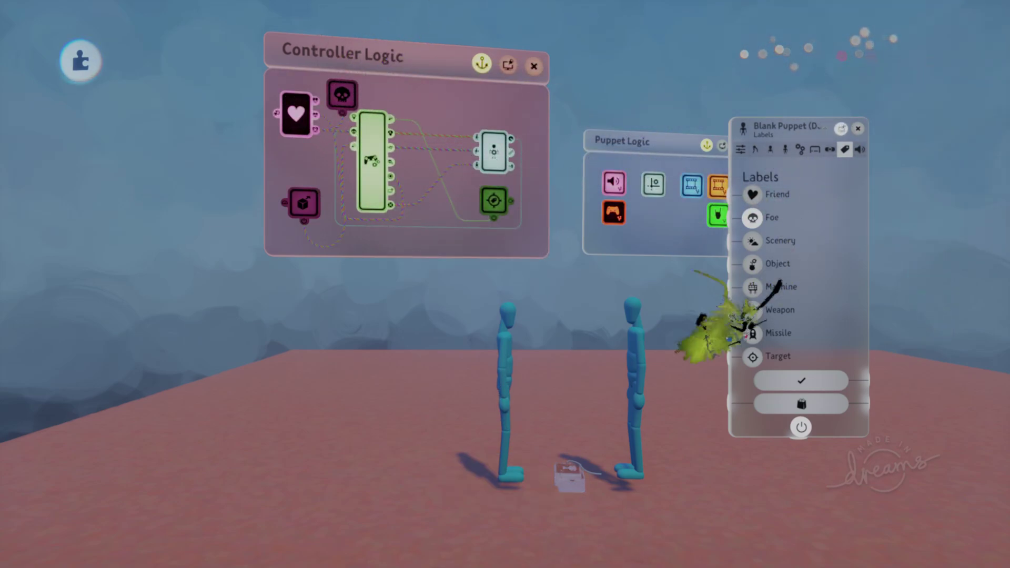
Step: Scope into the left puppet and pick up a new Health Modifier gadget
scroll(553, 376, "up", 2)
middle_click_drag(553, 377, 495, 365)
left_click(496, 358)
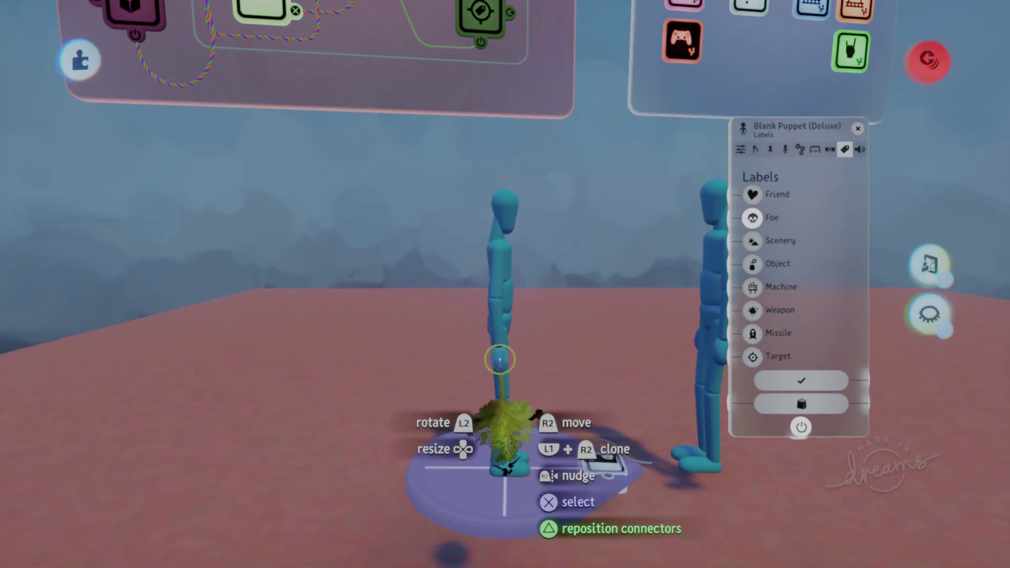
key("Tab")
left_click(505, 59)
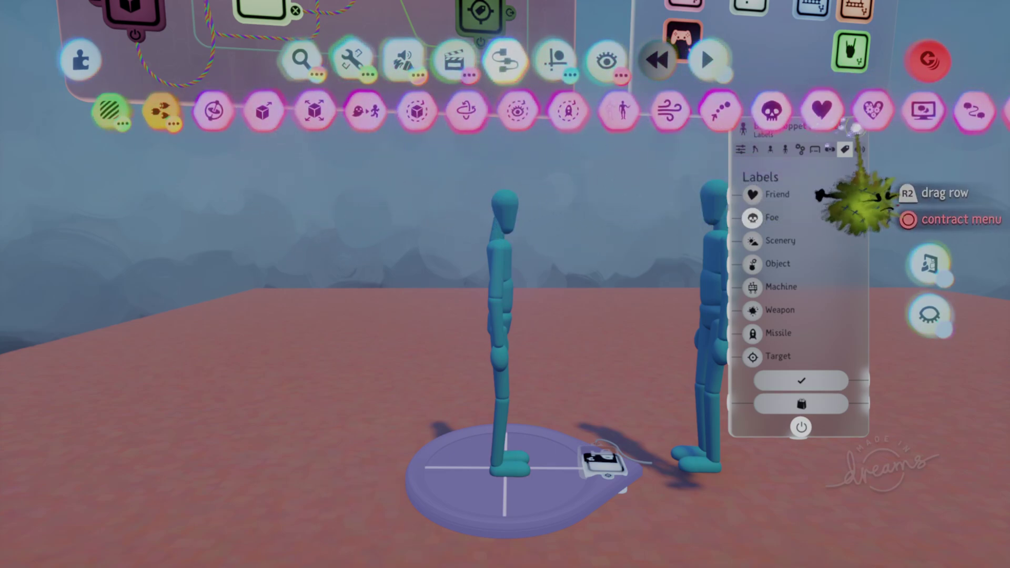
left_click(874, 110)
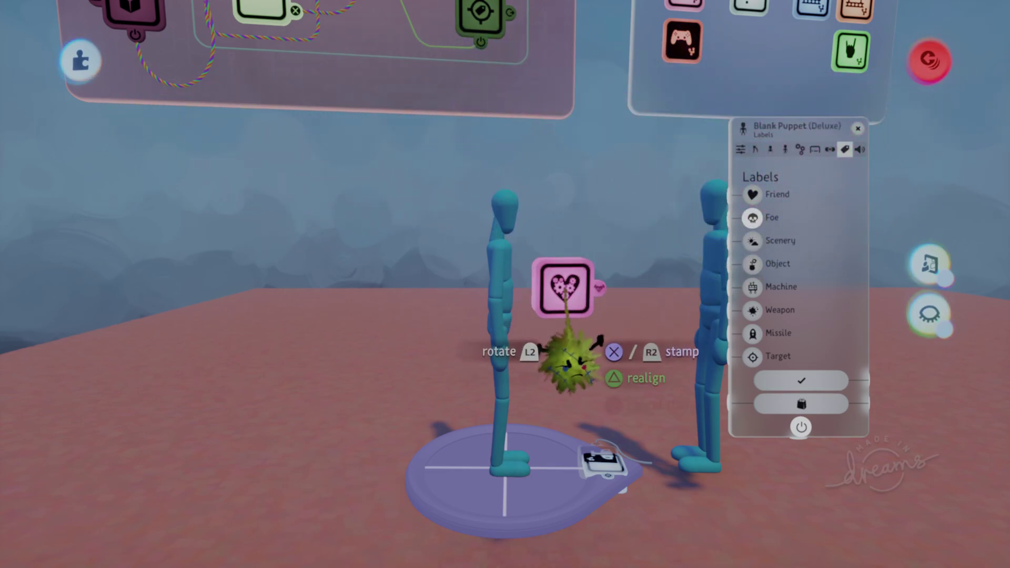
Step: Try to place the new Health Modifier at the left puppet's hand and group it with the hand
mouse_move(531, 418)
middle_mouse_down()
mouse_move(525, 428)
mouse_move(524, 413)
middle_mouse_up()
scroll(520, 411, "up", 5)
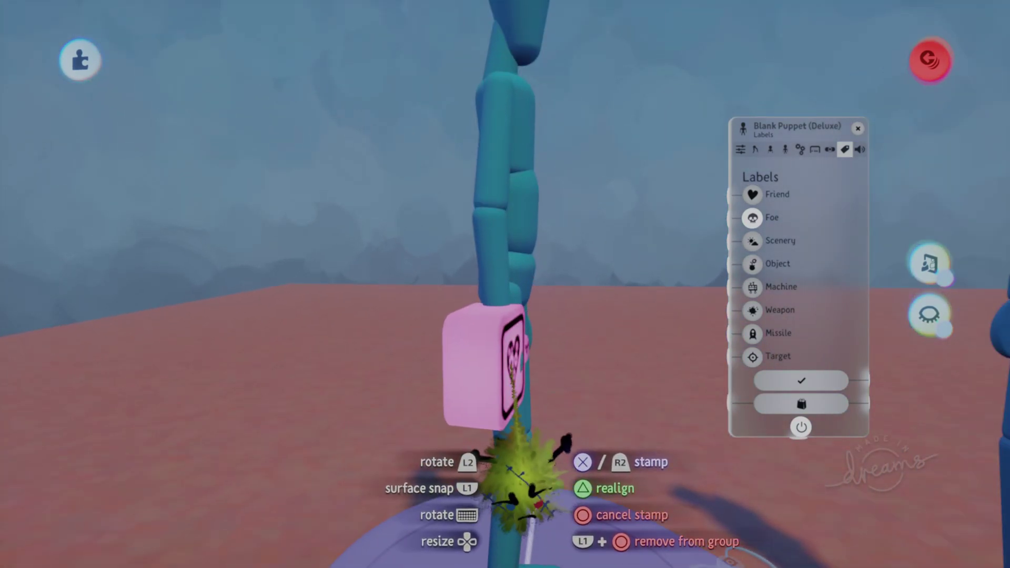
scroll(514, 369, "up", 10)
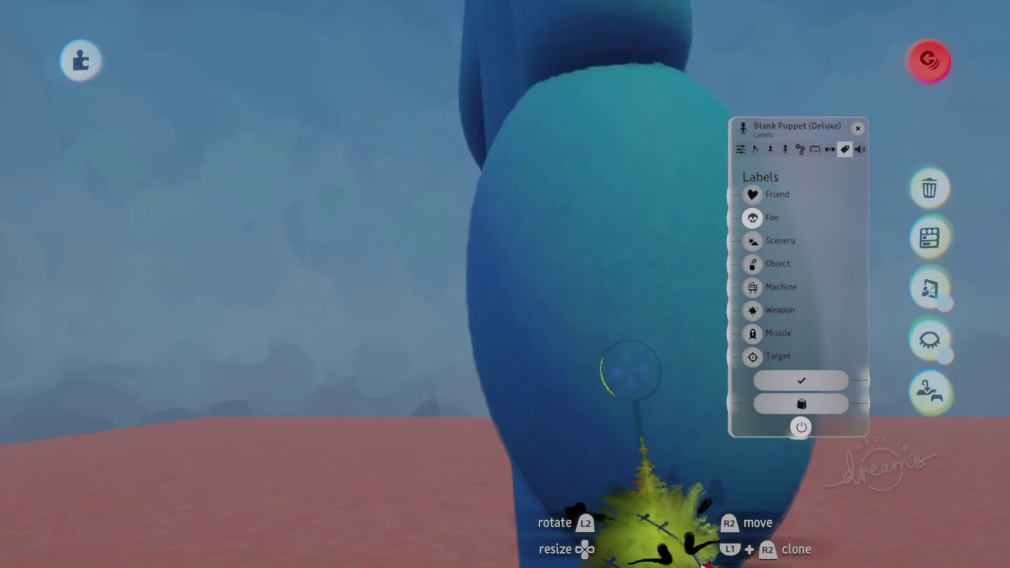
left_click(626, 363)
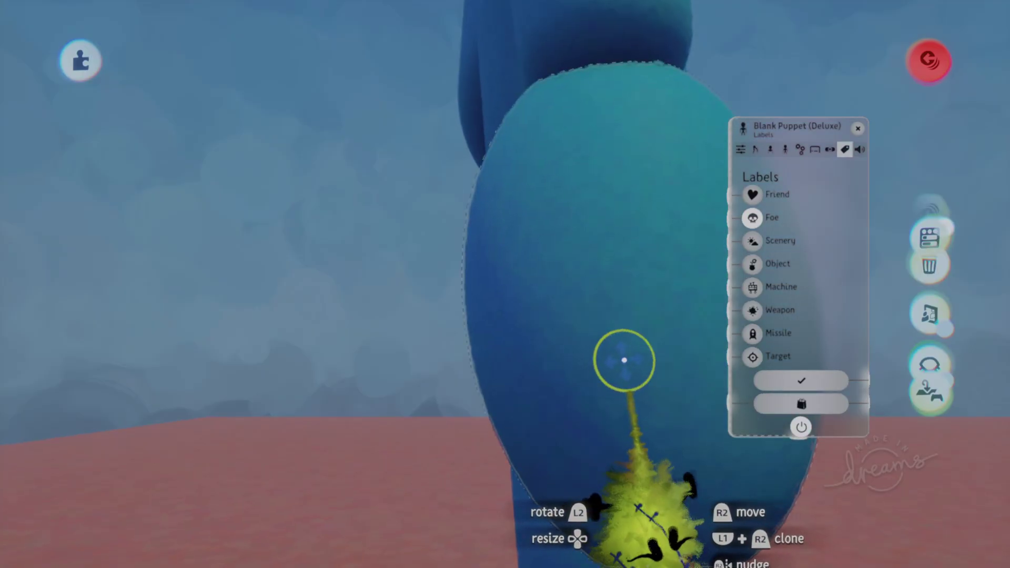
left_click(934, 227)
scroll(788, 316, "down", 5)
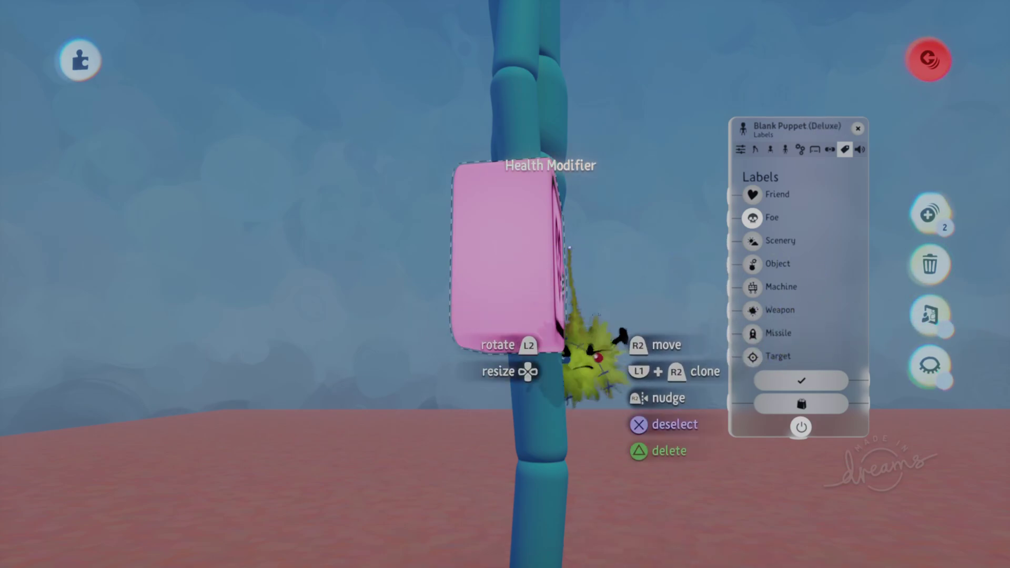
left_click(929, 61)
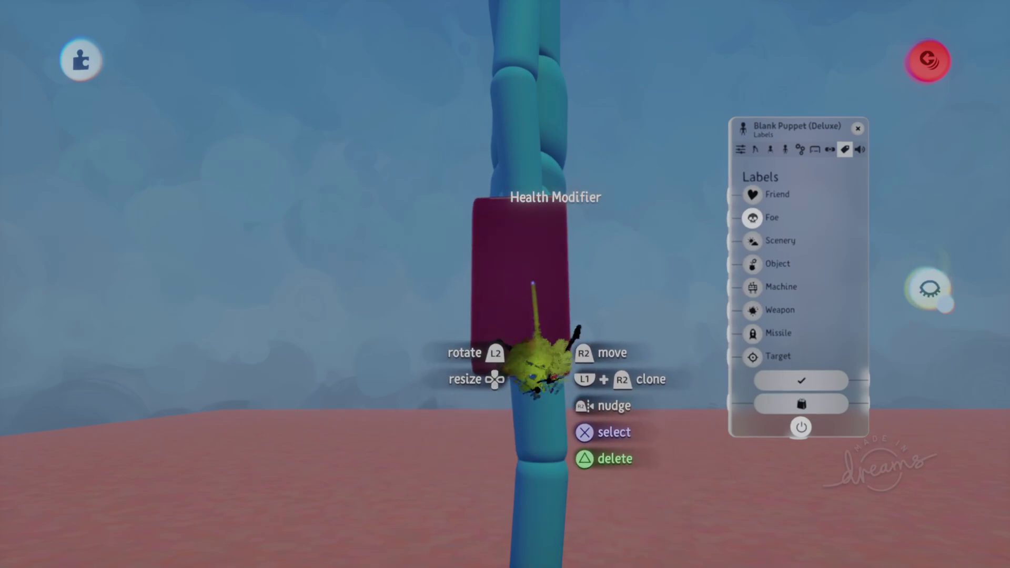
Step: Open the properties of the existing Health Modifier on the left puppet's hand and examine its detection zone
mouse_move(533, 277)
middle_mouse_down()
mouse_move(515, 274)
mouse_move(532, 275)
mouse_move(627, 221)
middle_mouse_up()
left_click(489, 272)
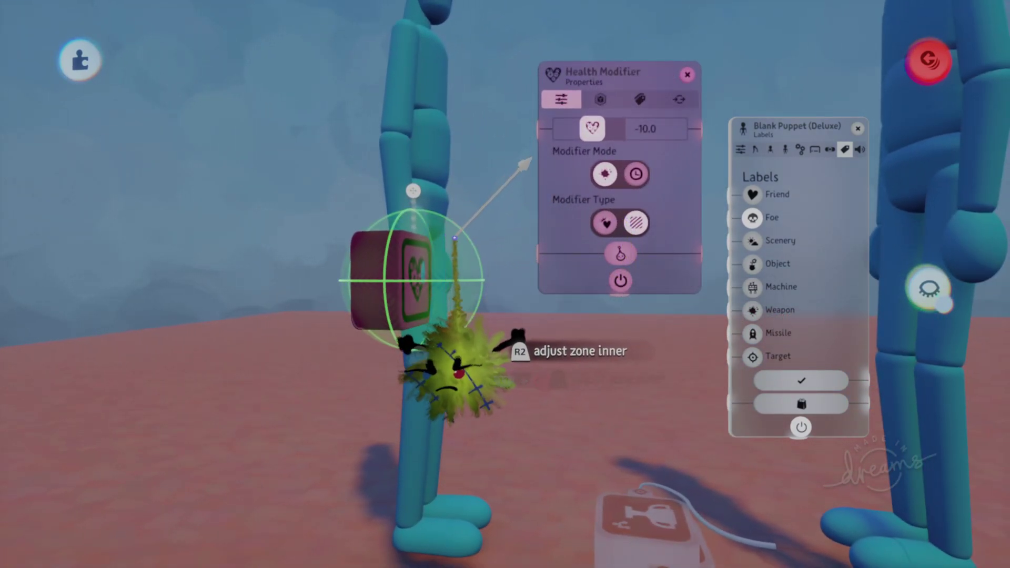
middle_click_drag(454, 238, 487, 268)
scroll(485, 285, "down", 3)
left_click(934, 68)
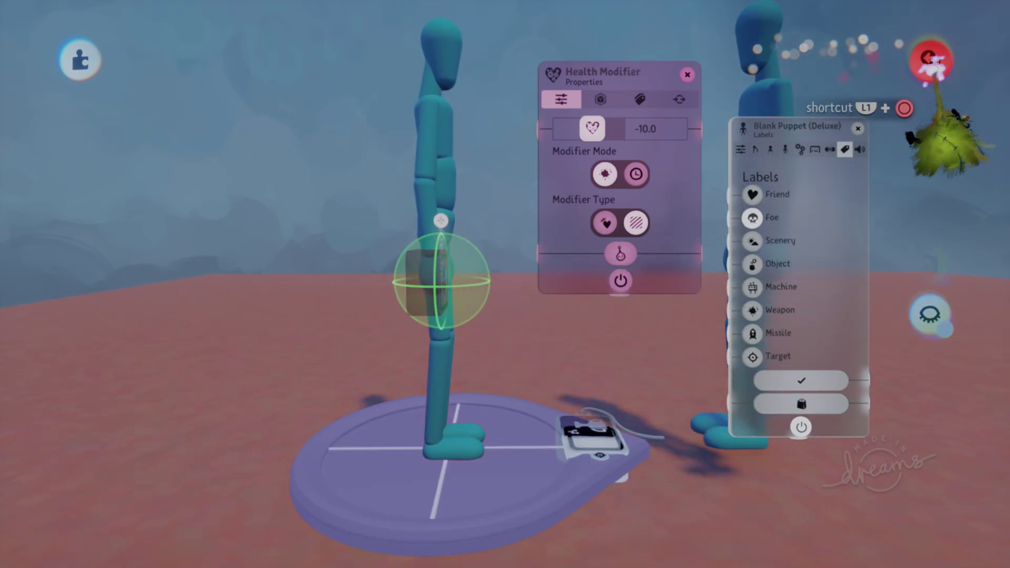
left_click(934, 67)
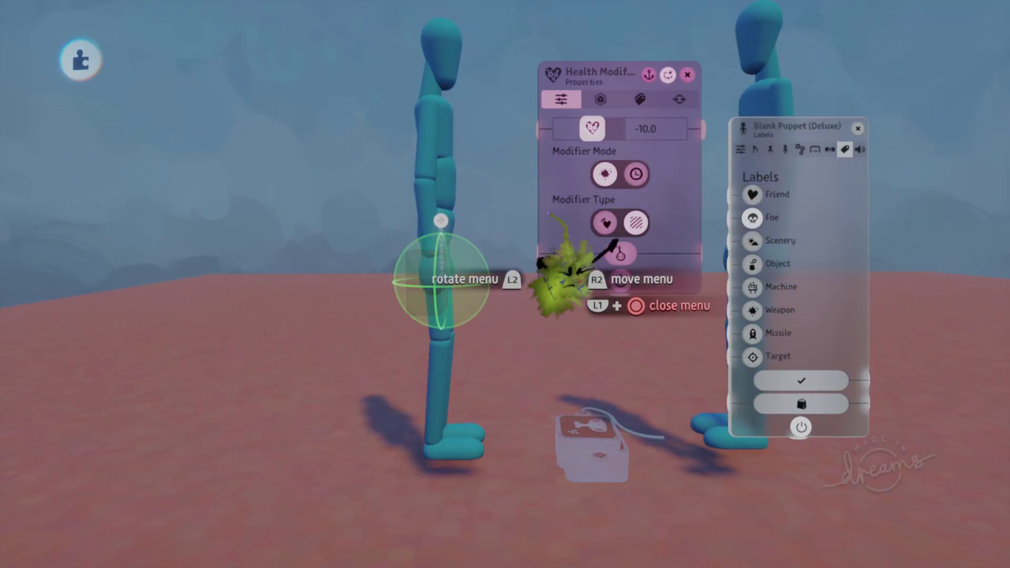
Step: Slightly move the left puppet's hand together with the Health Modifier zone
left_click_drag(448, 260, 434, 269)
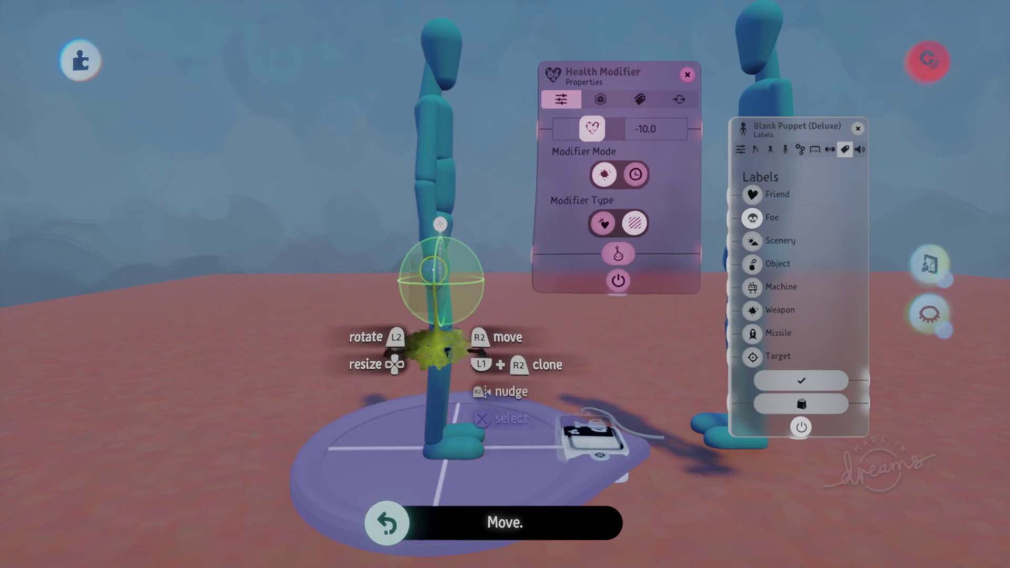
left_click_drag(518, 191, 512, 235)
scroll(649, 184, "down", 5)
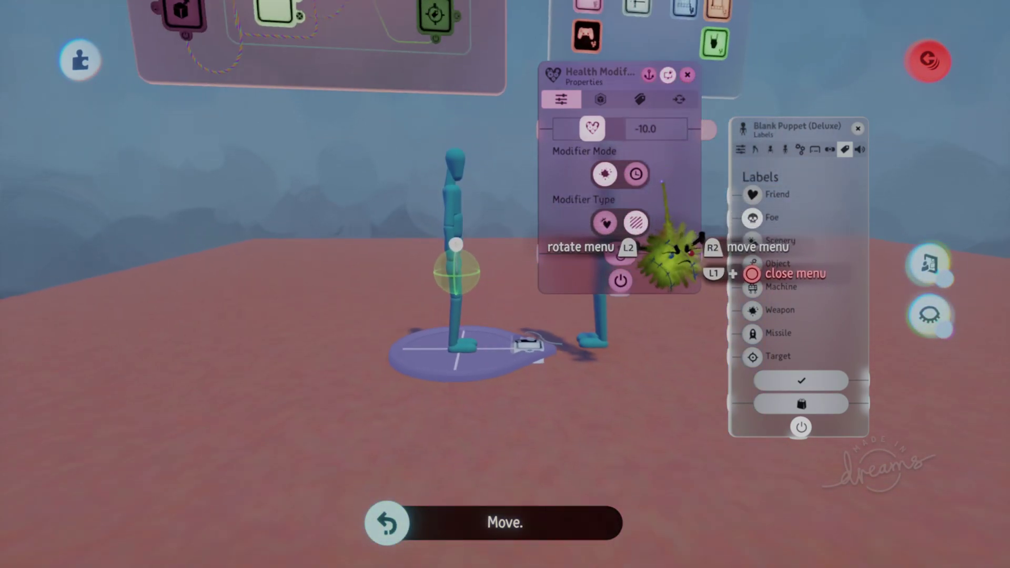
Step: Go to the puppet's combo logic and move the attack timeline over the Combos 1 canvas
middle_click_drag(492, 347, 492, 221)
left_click(508, 160)
middle_click_drag(508, 160, 405, 152)
left_click(397, 156)
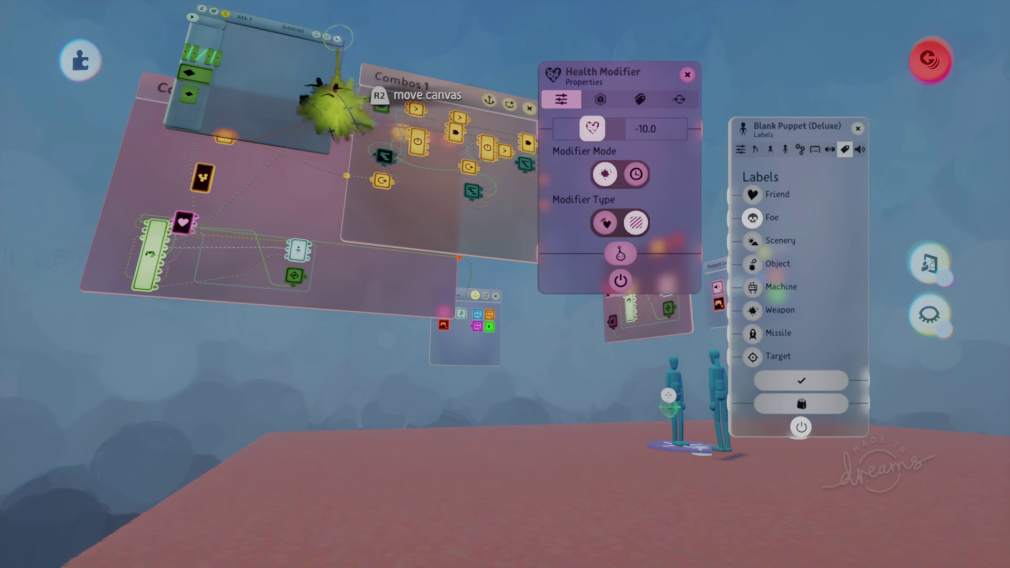
left_click(337, 40)
middle_click_drag(368, 89, 335, 84)
left_click(369, 106)
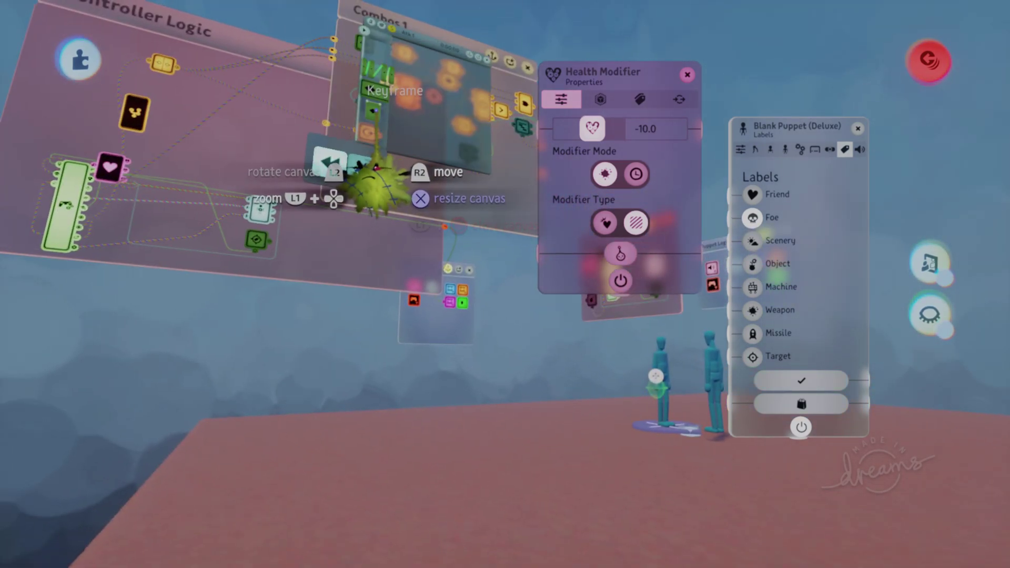
Step: Move the Health Modifier settings aside and select keyframes in the attack timeline to preview the puppet's attack pose
left_click_drag(602, 200, 813, 180)
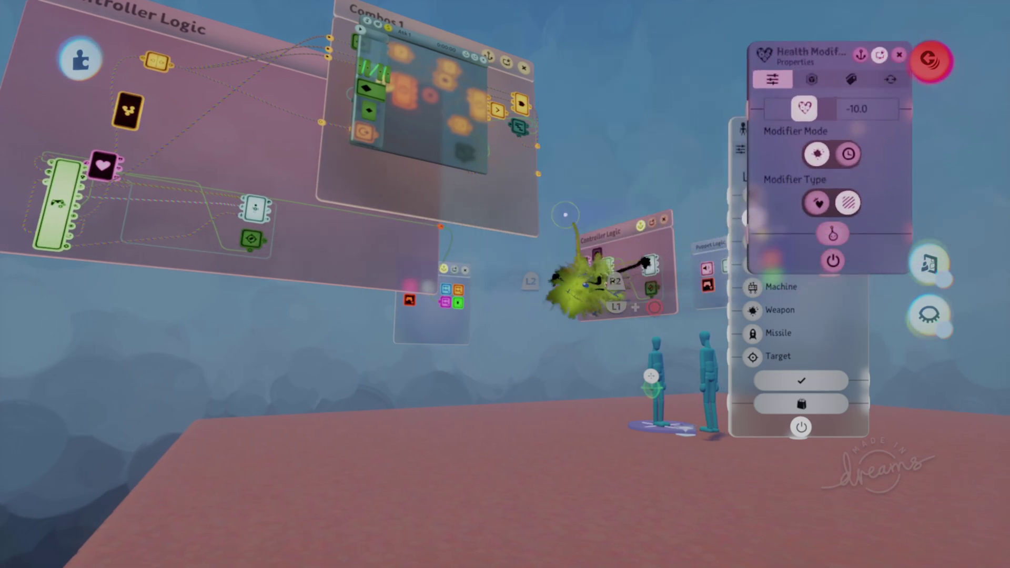
middle_click_drag(389, 137, 364, 94)
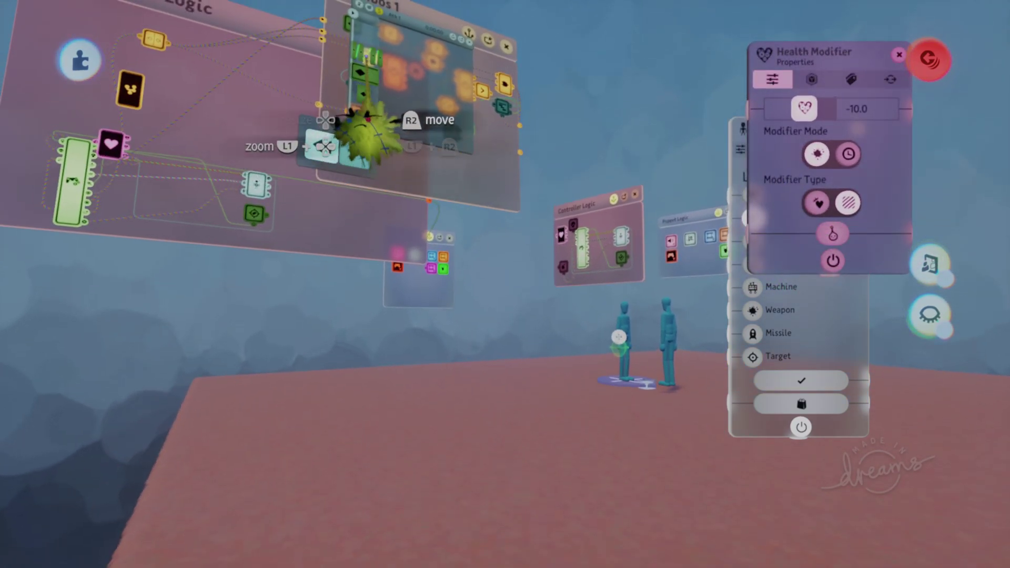
left_click(362, 60)
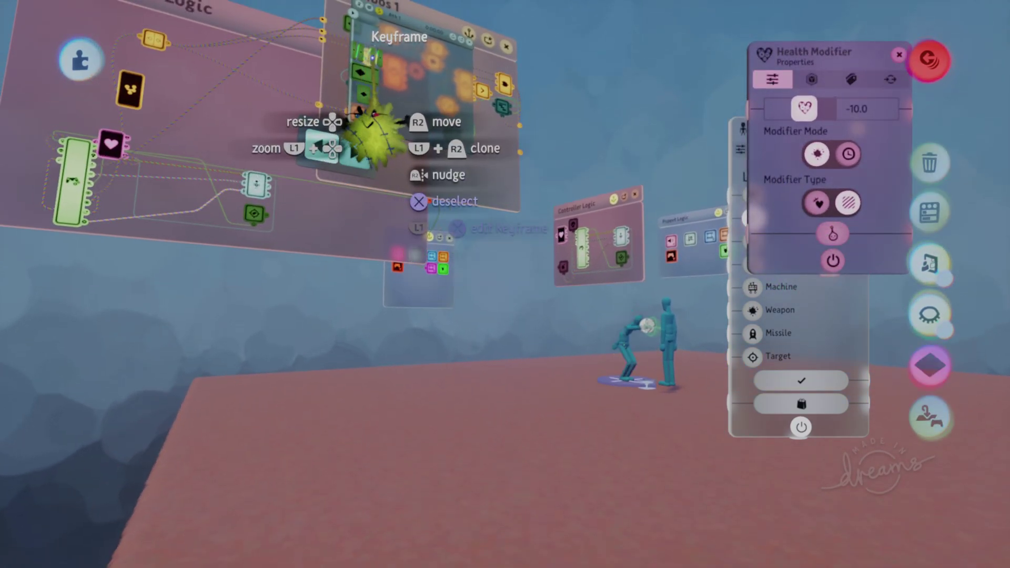
left_click(368, 173)
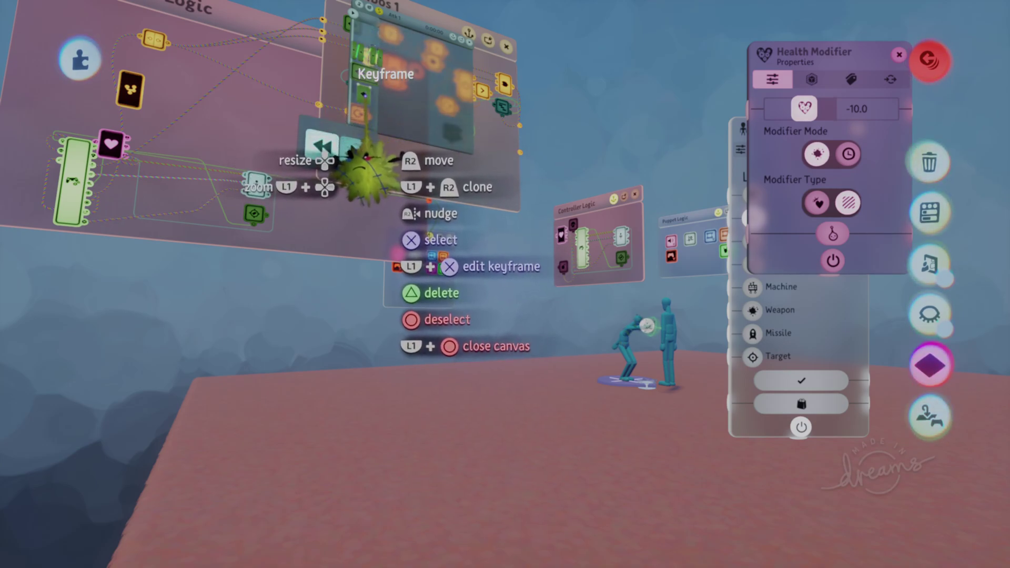
Step: Deselect the attack keyframe and playtest the puppet's attack on the facing puppet, returning to edit mode at the end
key("Escape")
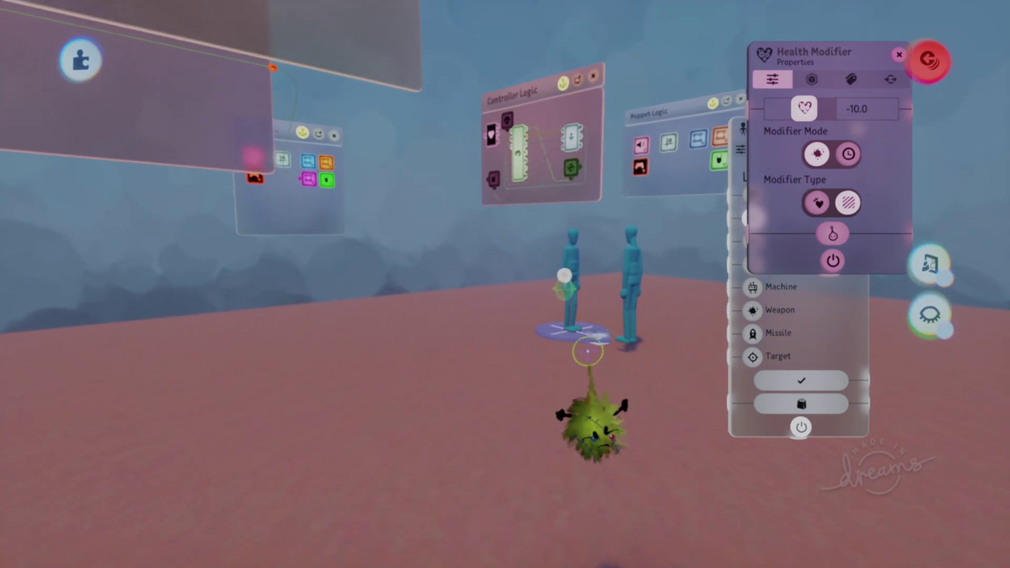
middle_click_drag(618, 384, 852, 293)
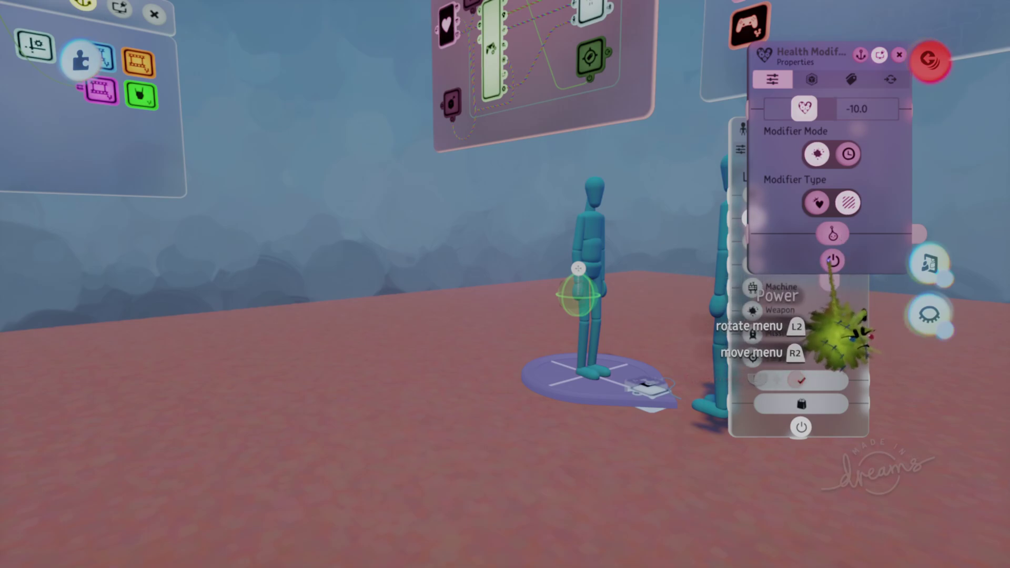
scroll(639, 288, "down", 3)
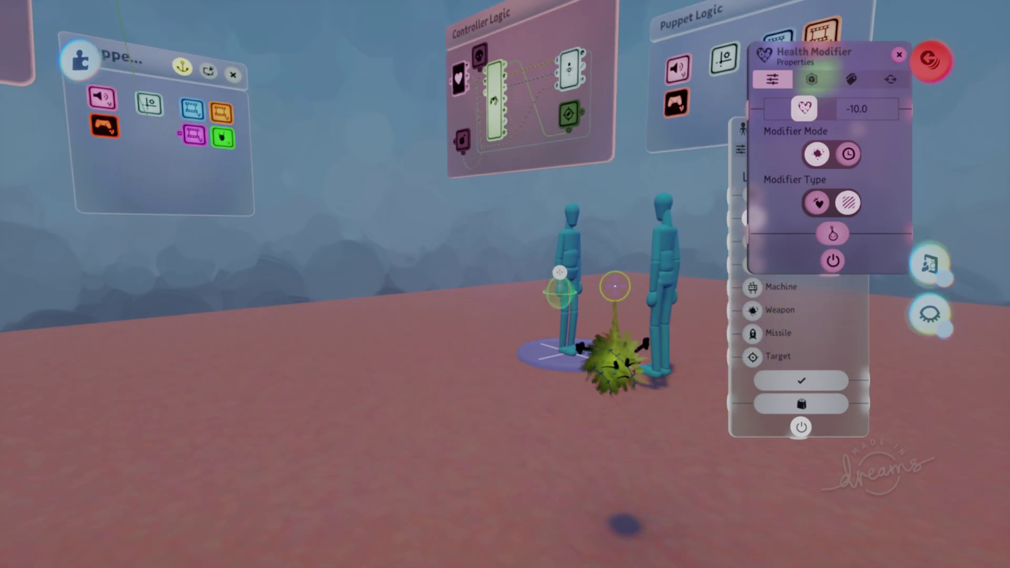
key("Escape")
left_click(296, 398)
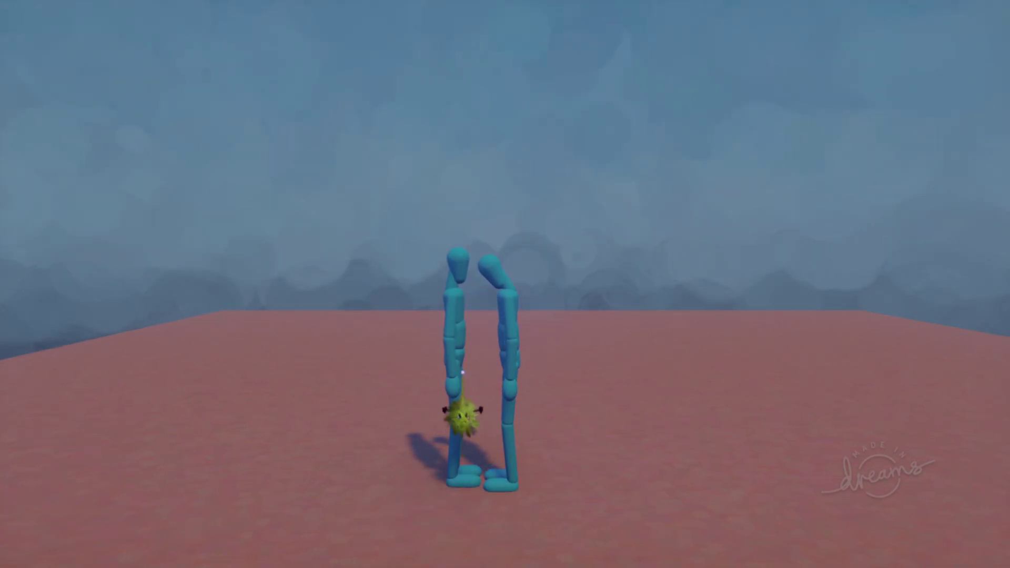
key("Escape")
left_click(244, 399)
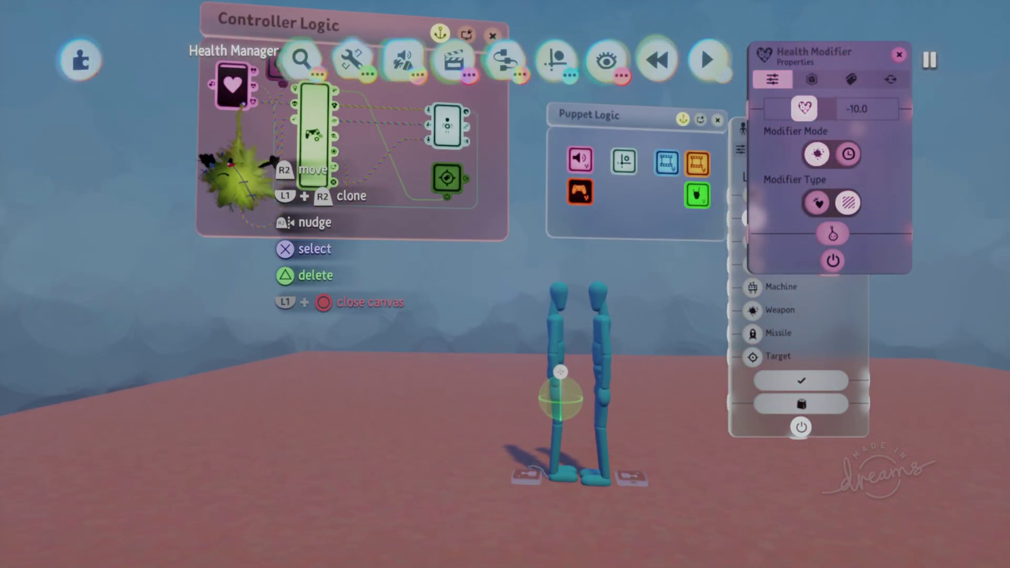
Step: Record a keyframe in the Atk 1 timeline that changes the Health Modifier's modification amount to -4.7, and preview it
middle_click_drag(547, 310, 443, 338)
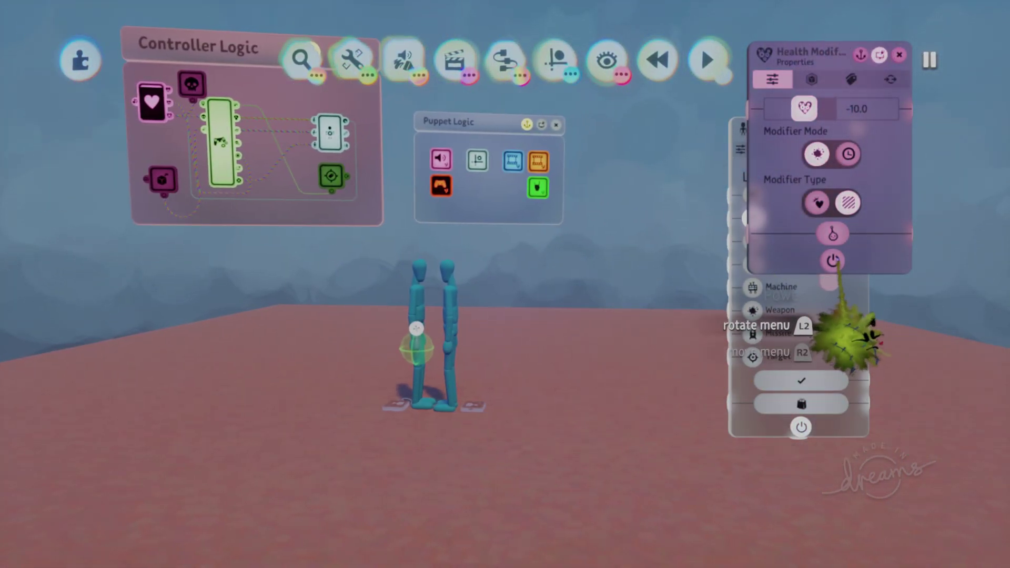
mouse_move(835, 264)
middle_mouse_down()
mouse_move(570, 282)
mouse_move(415, 214)
mouse_move(427, 228)
mouse_move(785, 265)
middle_mouse_up()
left_click(449, 224)
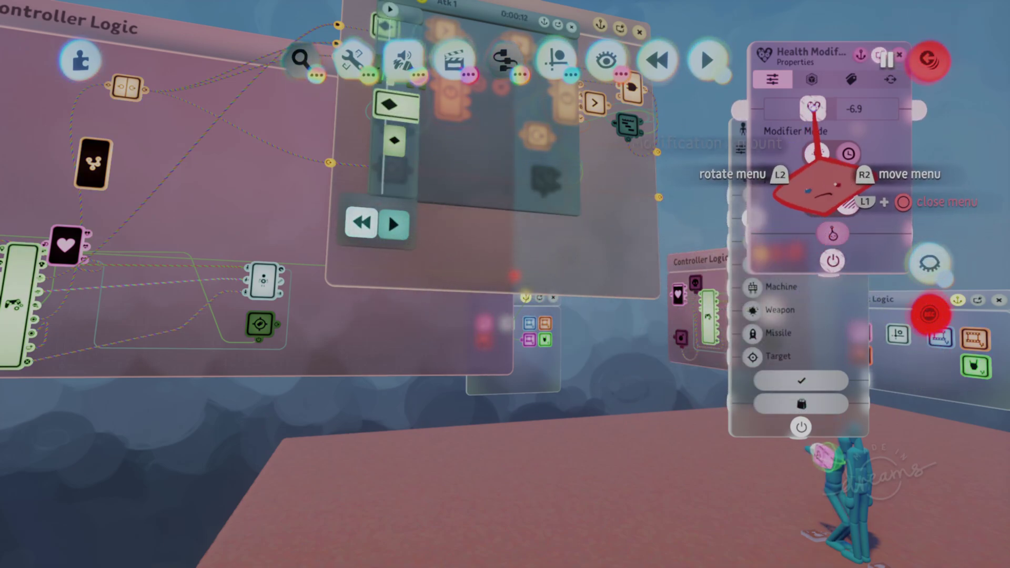
left_click_drag(813, 108, 819, 111)
left_click(947, 319)
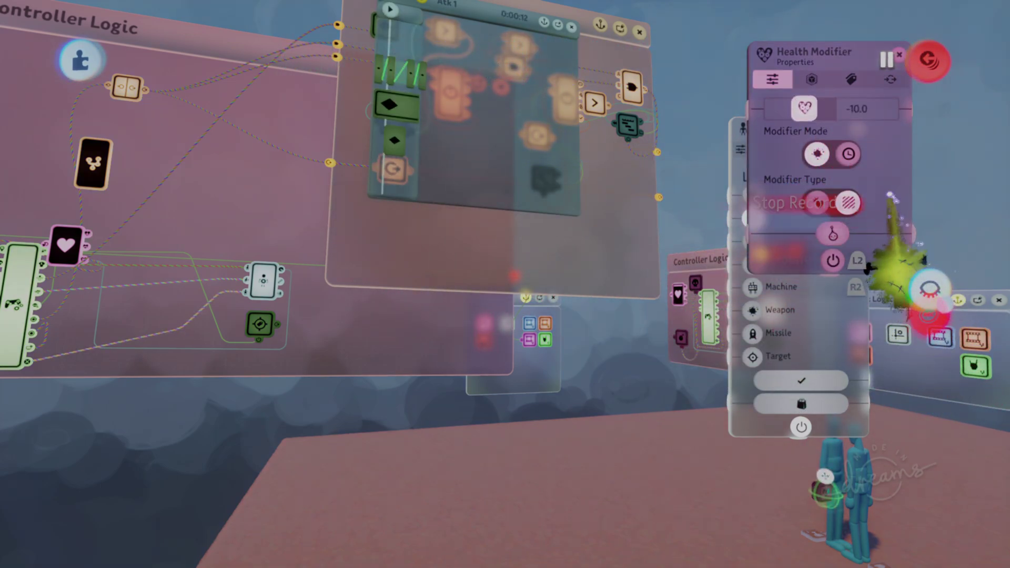
left_click(399, 213)
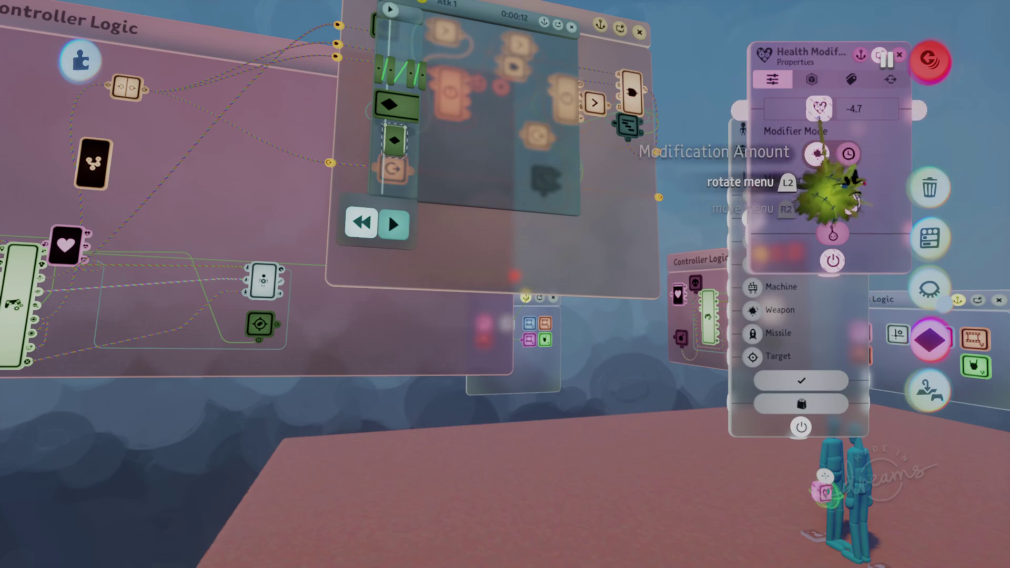
mouse_move(823, 181)
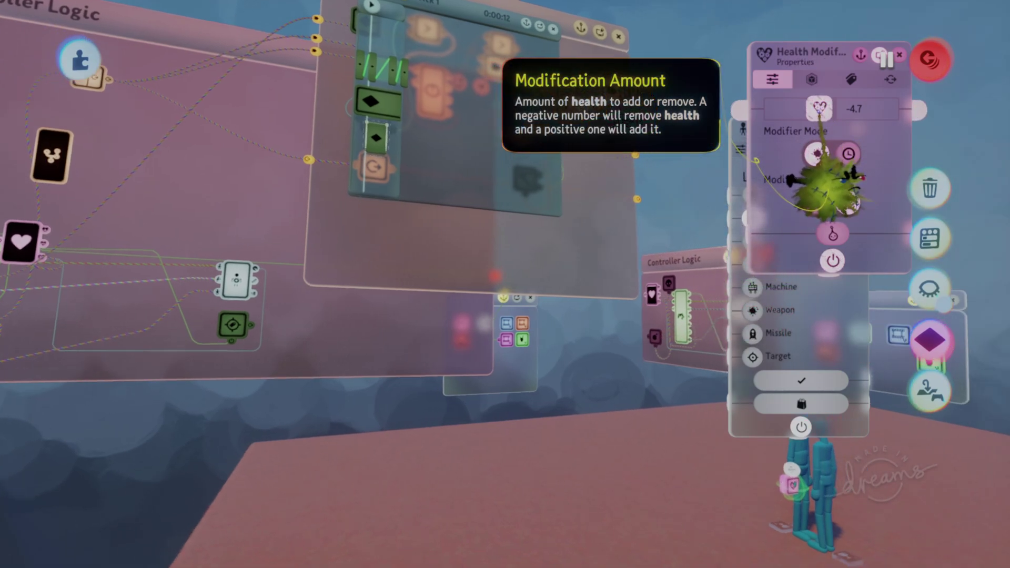
key("Escape")
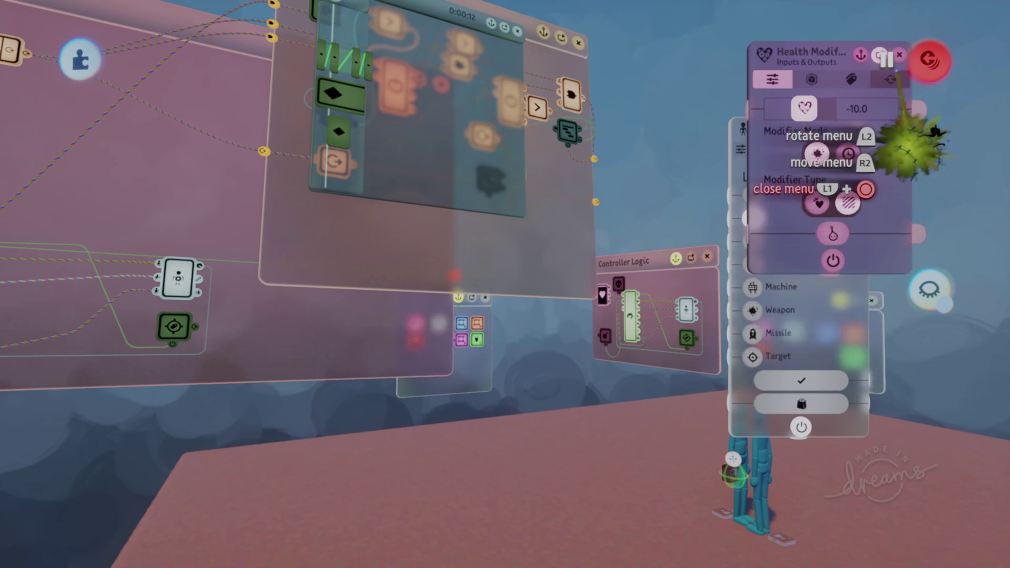
Step: Close the Health Modifier properties and replace the Atk 1 timeline with the second attack's timeline from the Combos 1 canvas
left_click_drag(877, 131, 861, 188)
left_click(883, 112)
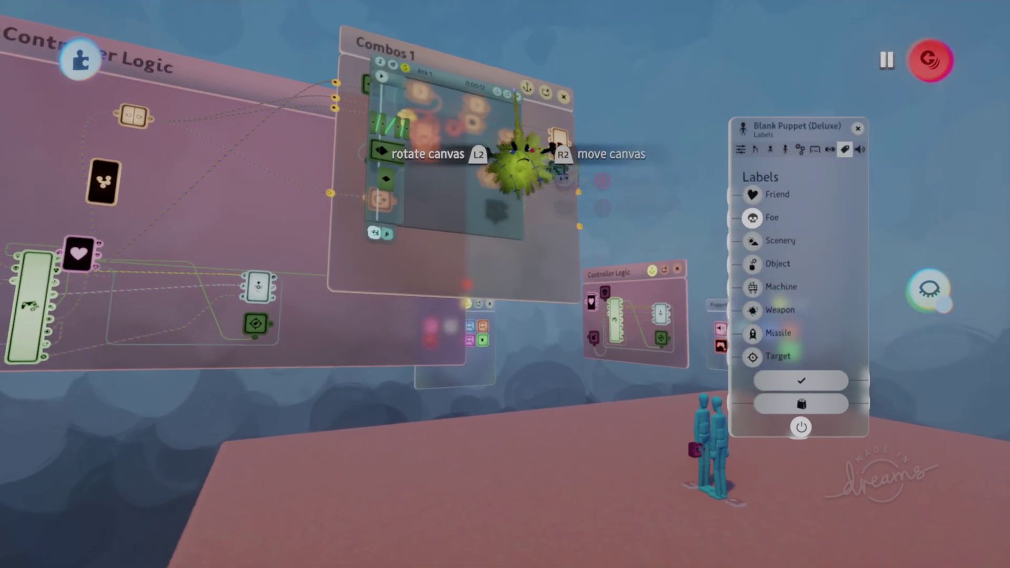
left_click(517, 102)
left_click(496, 215)
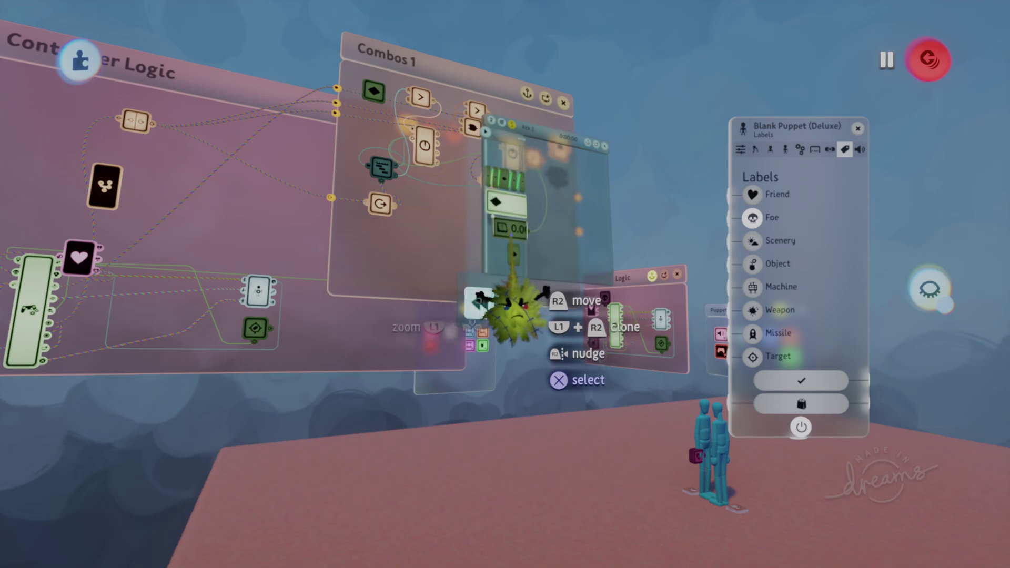
Step: Preview the kick keyframes in the second attack timeline and examine the Health Modifier on the puppet's leg
left_click(514, 248)
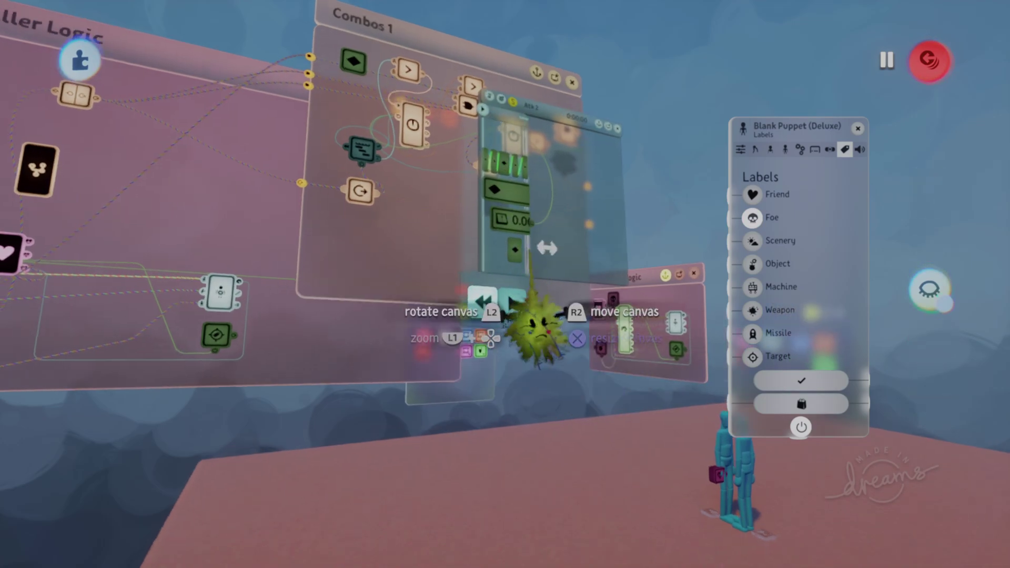
left_click(507, 236)
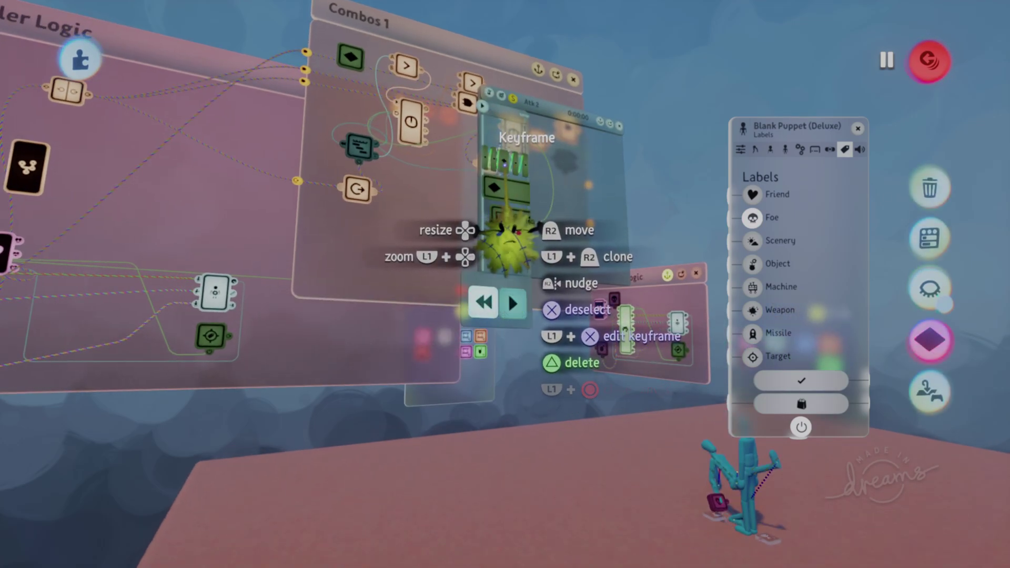
left_click(504, 165)
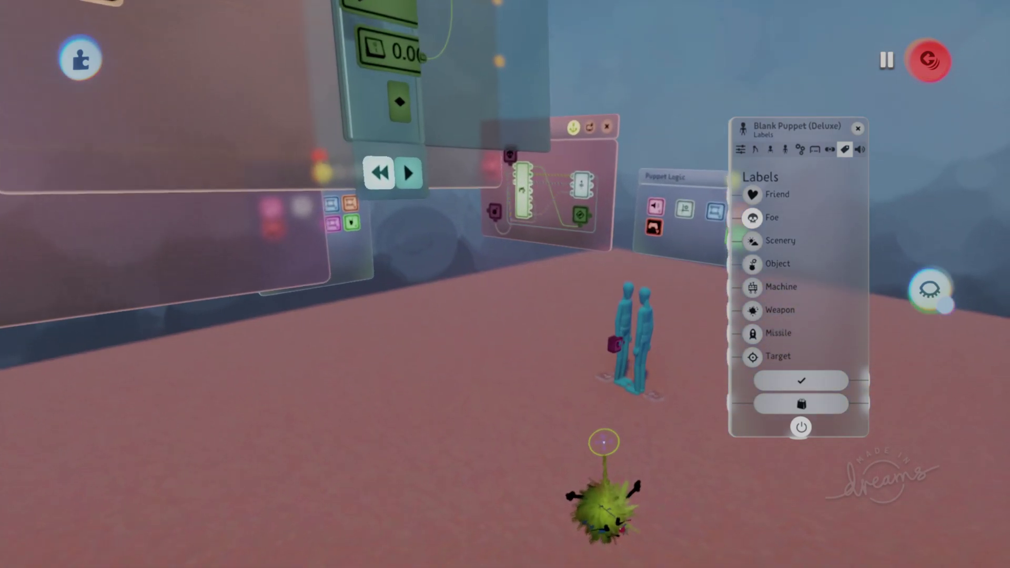
scroll(604, 442, "up", 5)
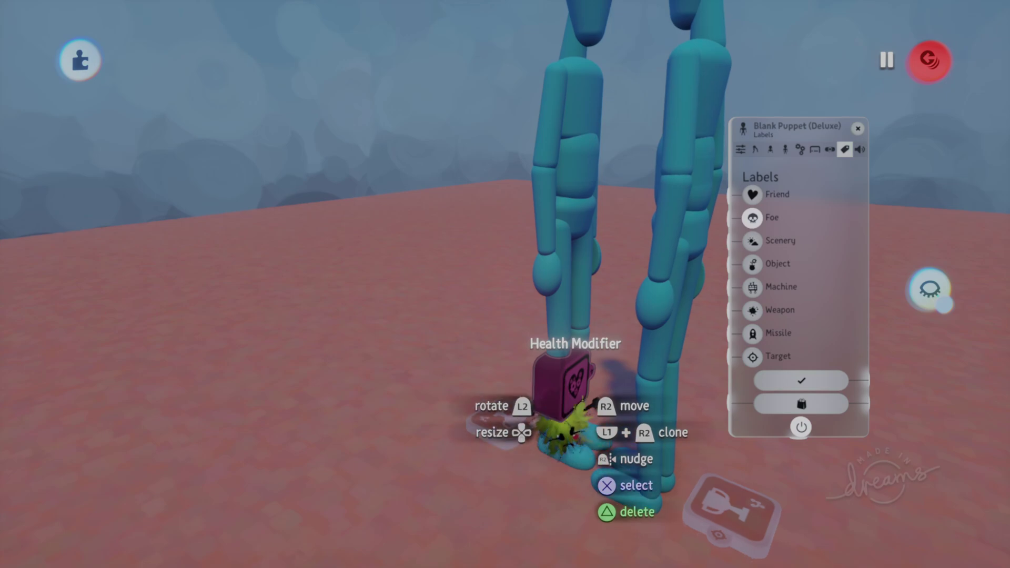
scroll(560, 424, "down", 6)
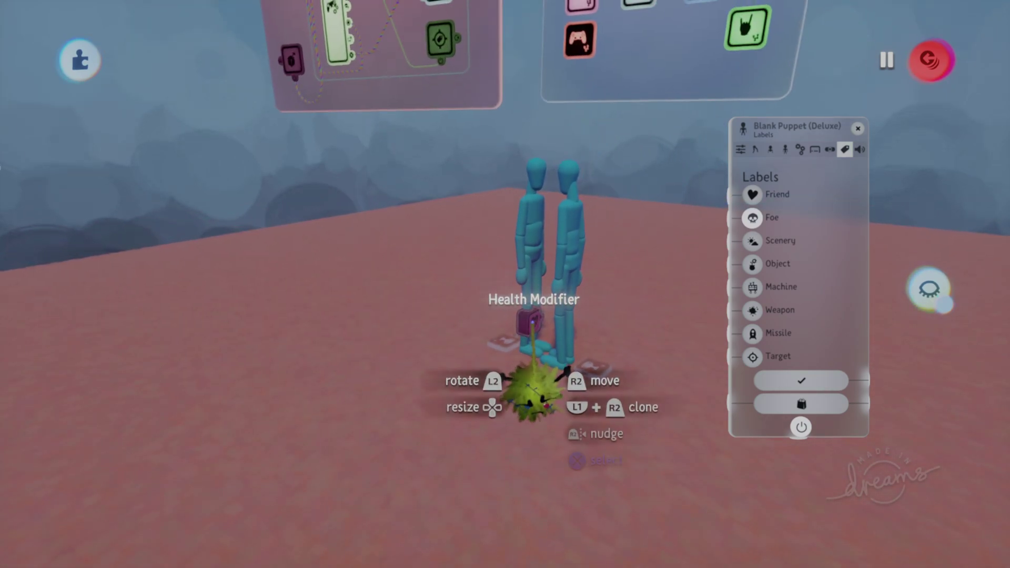
scroll(533, 322, "down", 6)
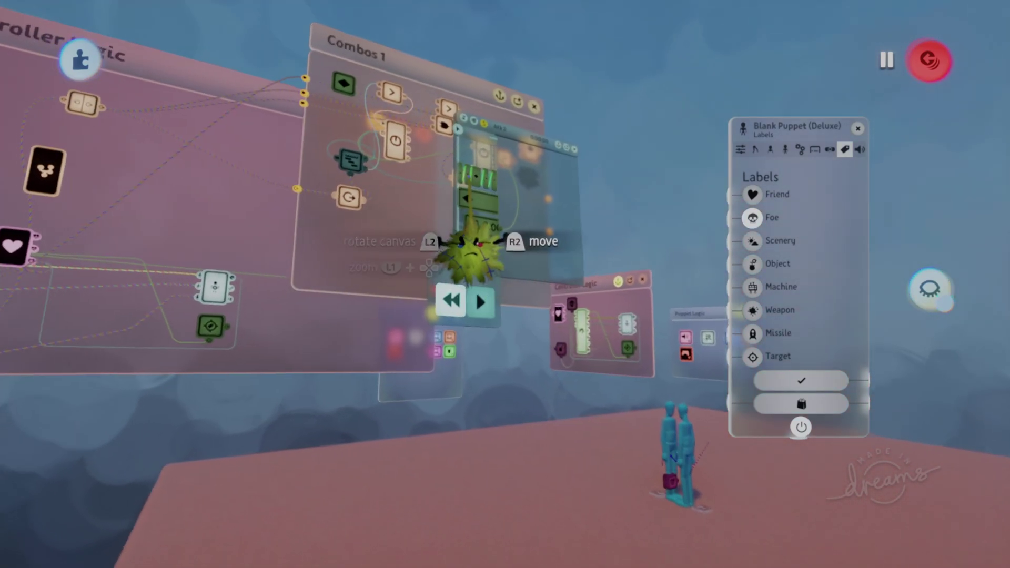
left_click(475, 182)
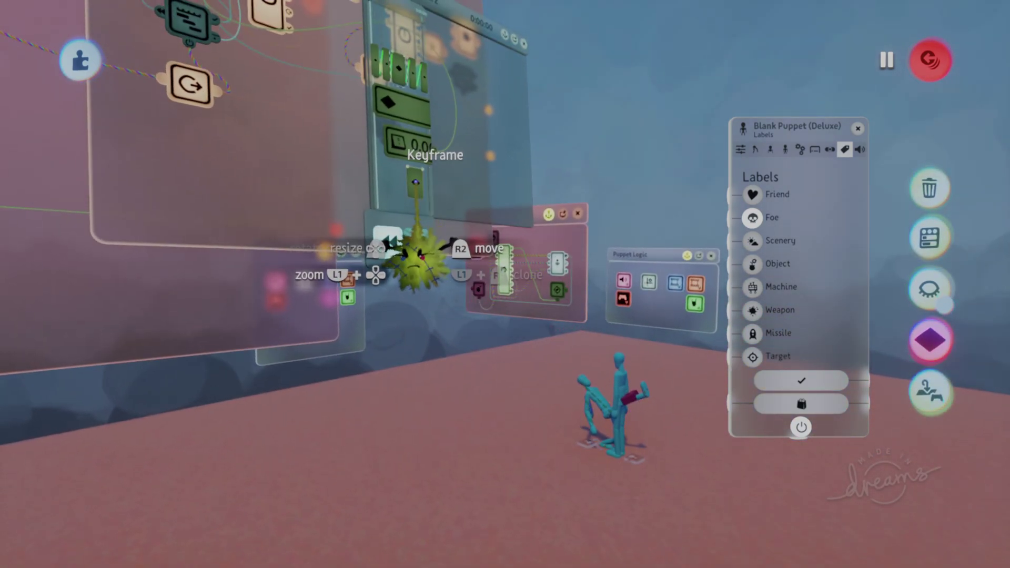
left_click(423, 196)
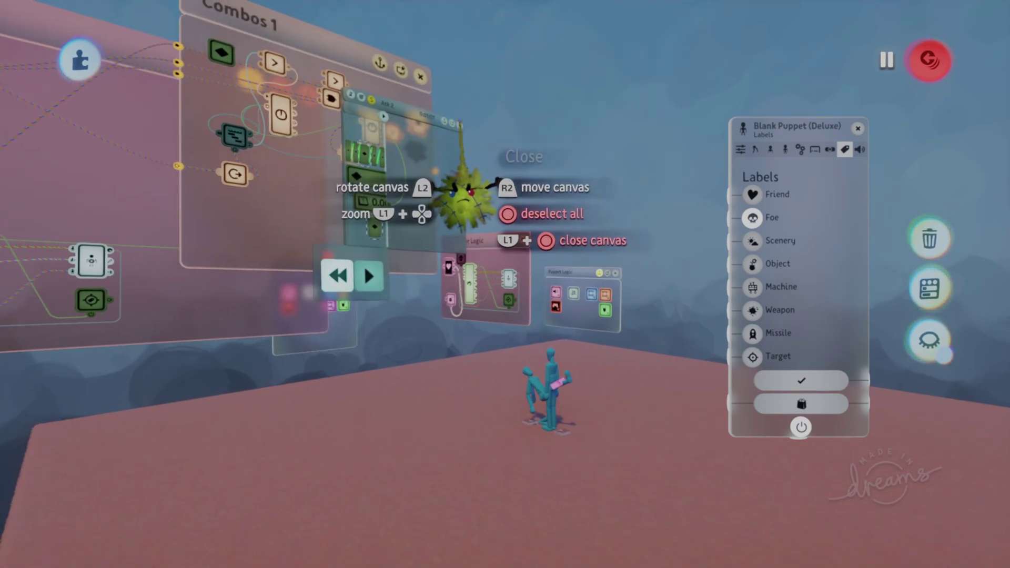
Step: Open the third attack timeline from the Combos 1 canvas and check the Mover's properties in Controller Logic
left_click(415, 152)
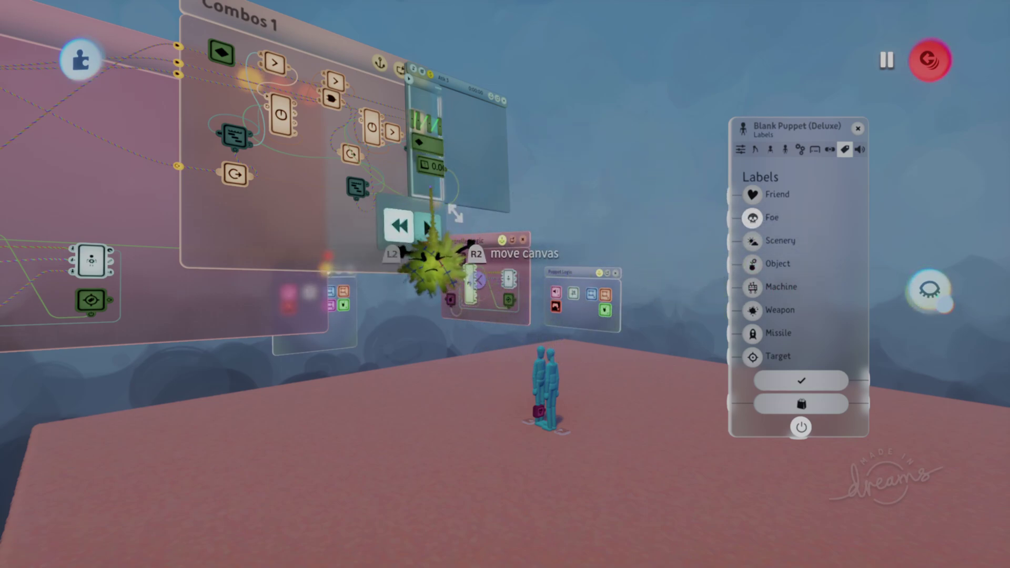
left_click(427, 227)
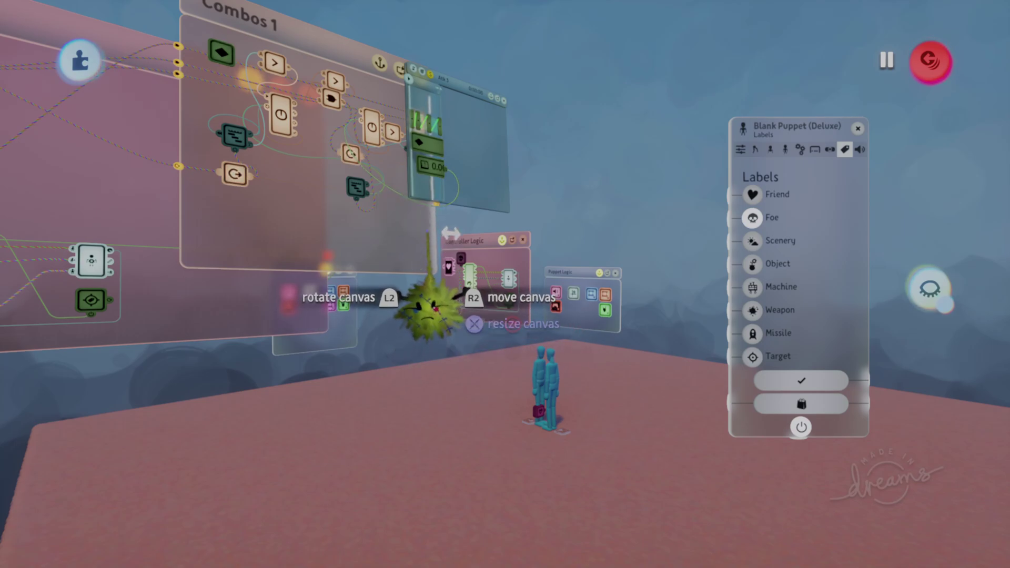
middle_click_drag(421, 193, 310, 186)
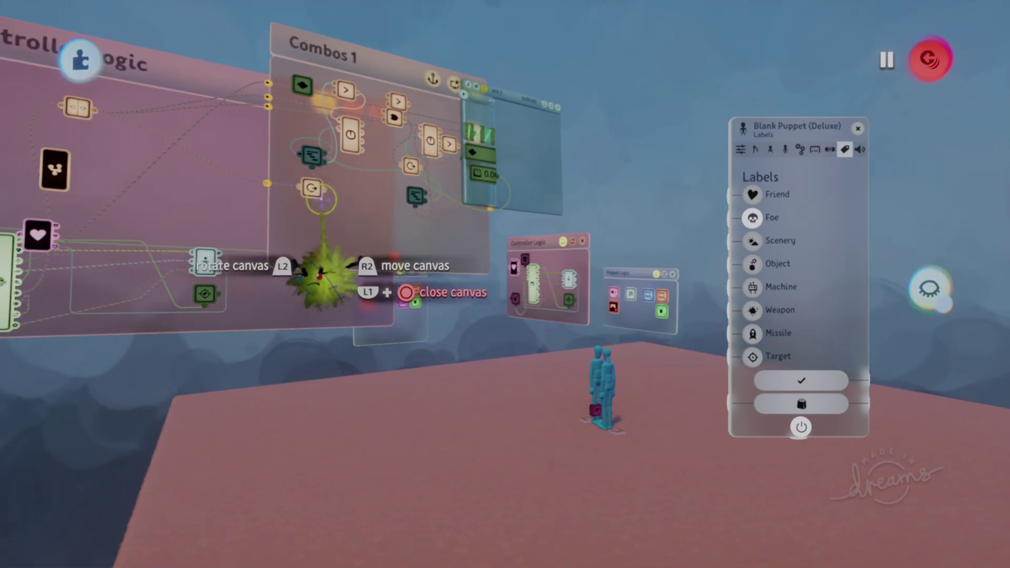
middle_click_drag(395, 237, 476, 263)
left_click(476, 261)
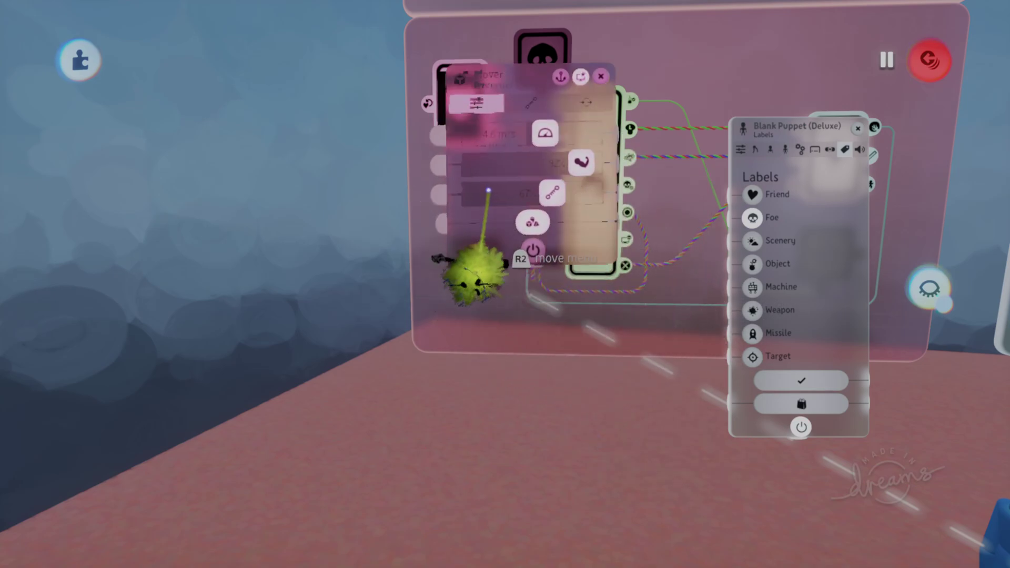
left_click(658, 152)
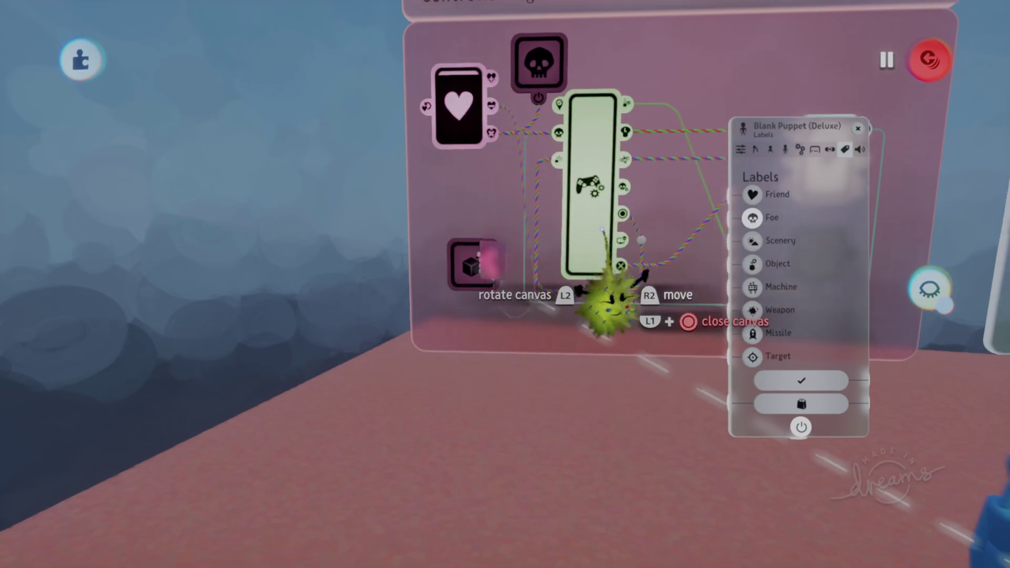
Step: Place a new keyframe below the existing ones in the third attack timeline
middle_click_drag(600, 252, 473, 236)
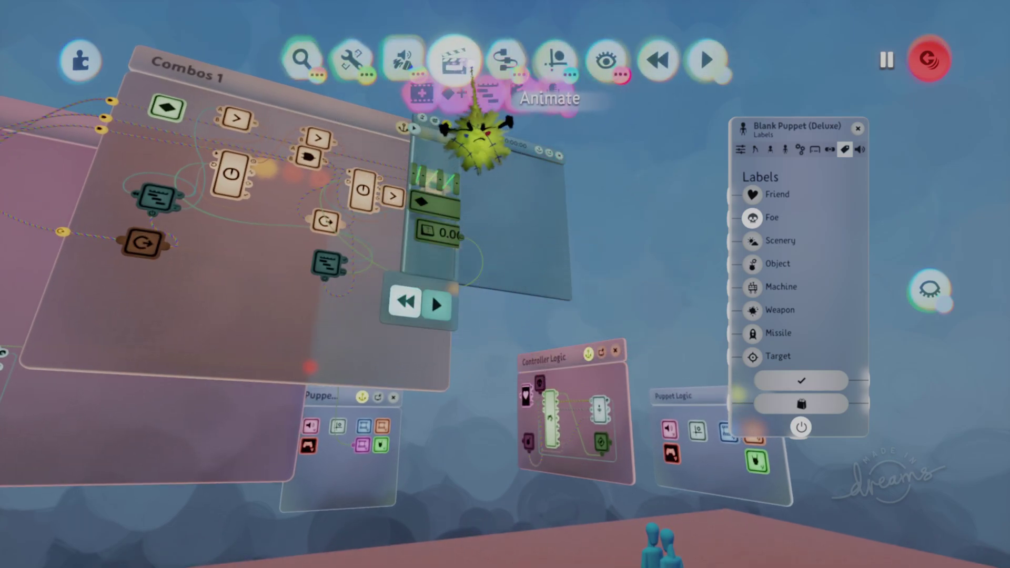
left_click(461, 113)
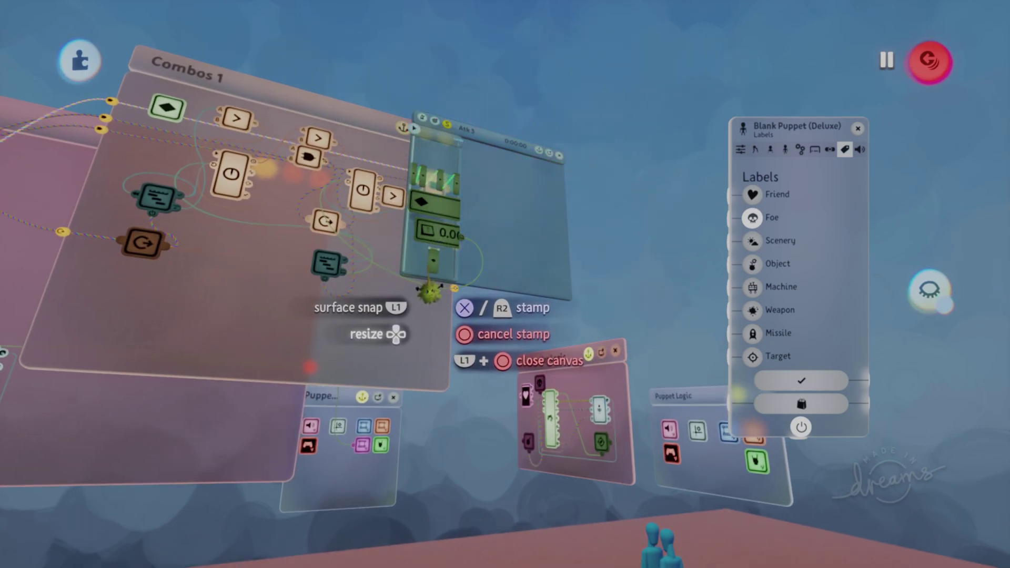
middle_click_drag(428, 279, 464, 342)
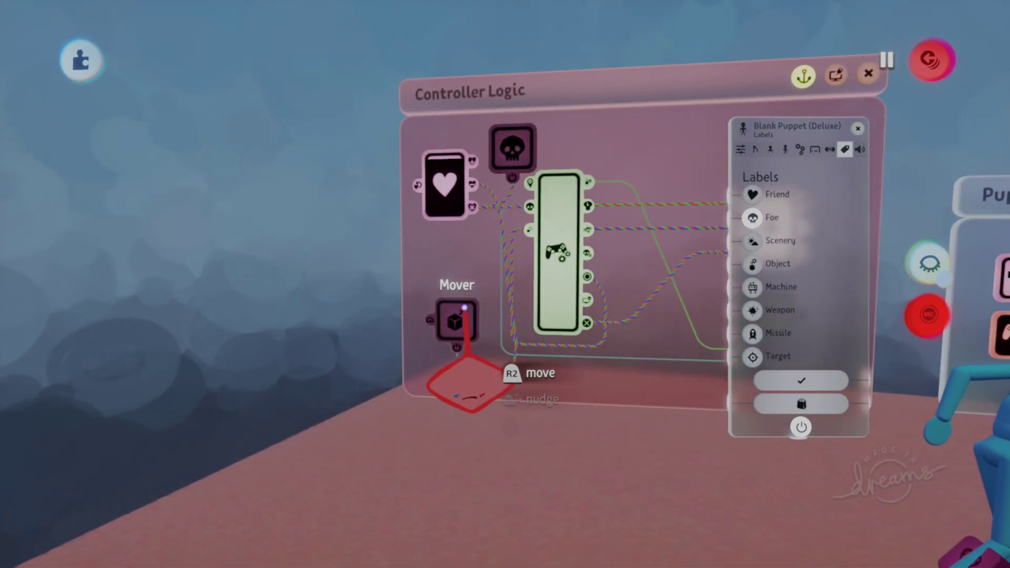
Step: Record the Mover's forward speed as 6.6 m/s and its movement strength as 94% in the new keyframe
left_click(468, 310)
middle_click_drag(598, 302, 615, 351)
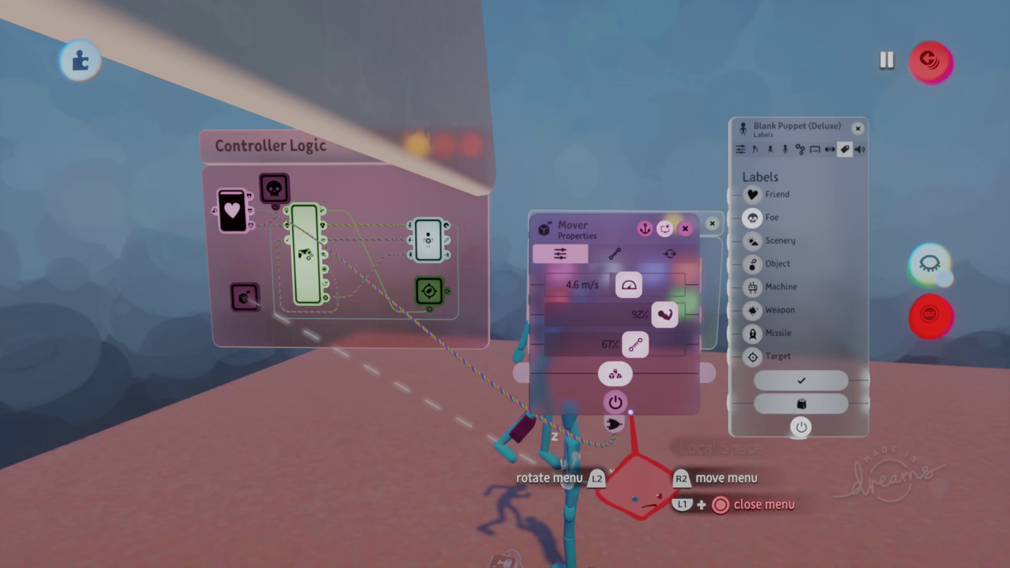
middle_click_drag(629, 410, 502, 302)
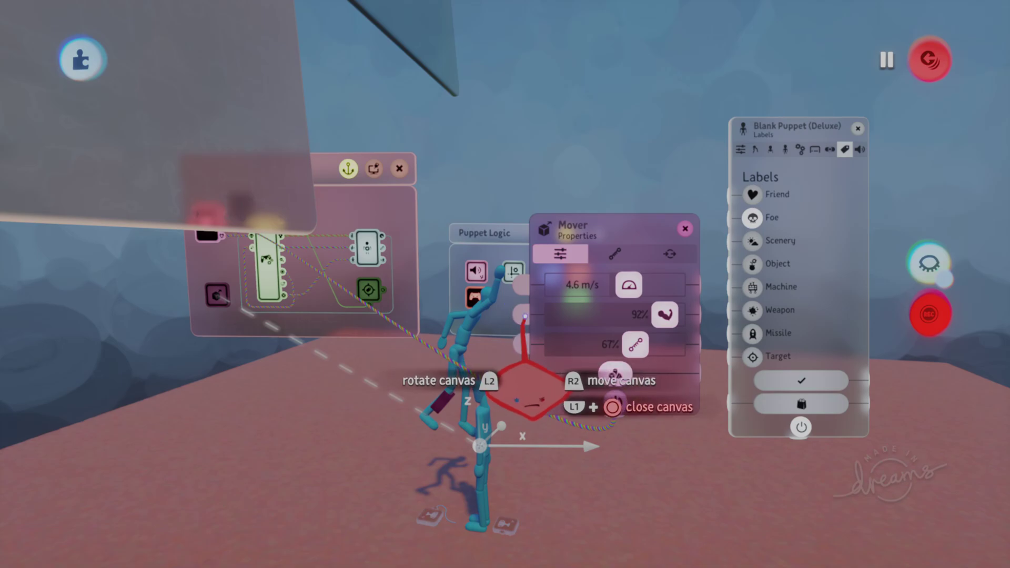
middle_click_drag(576, 391, 596, 362)
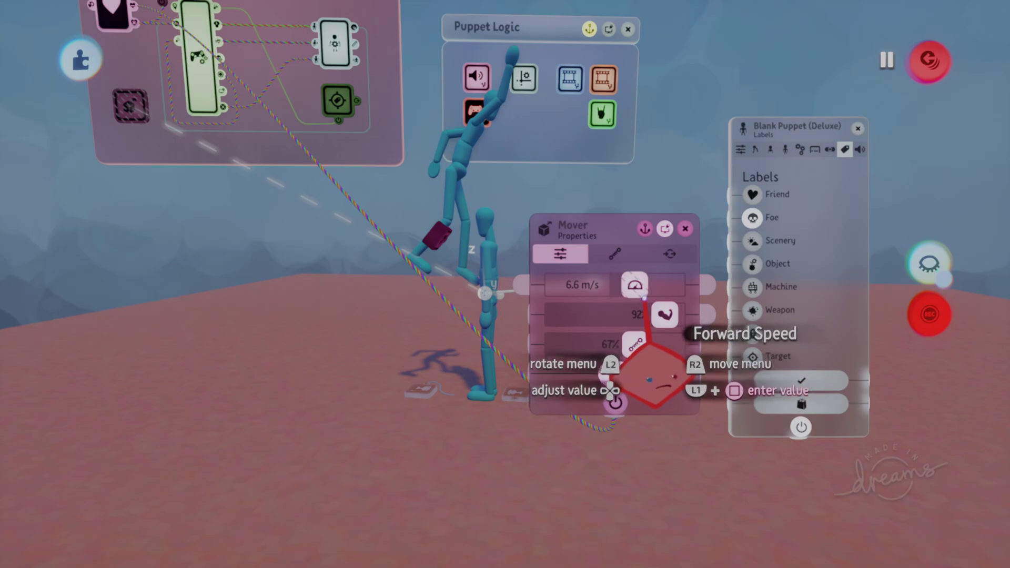
left_click_drag(665, 317, 670, 316)
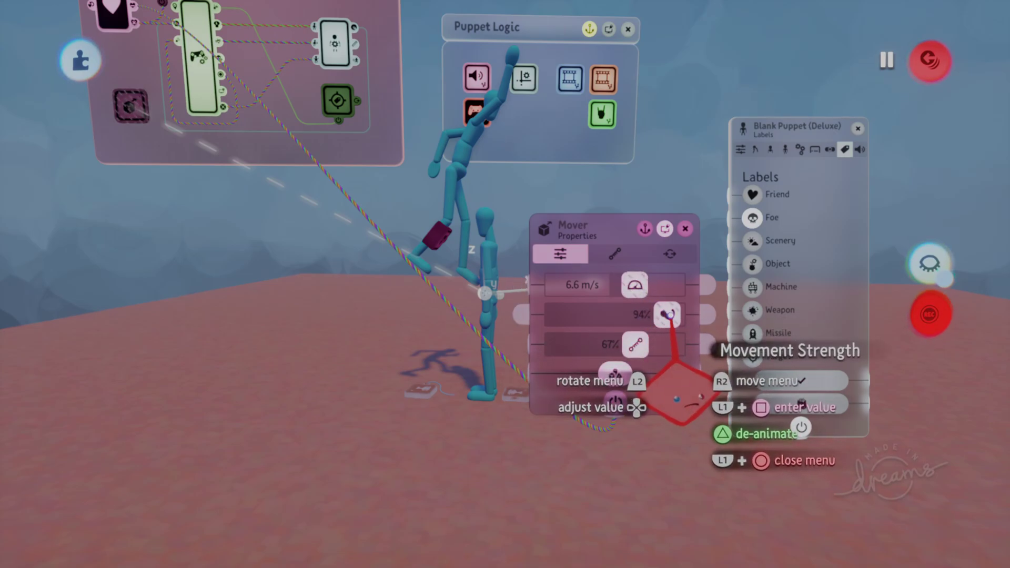
left_click(929, 314)
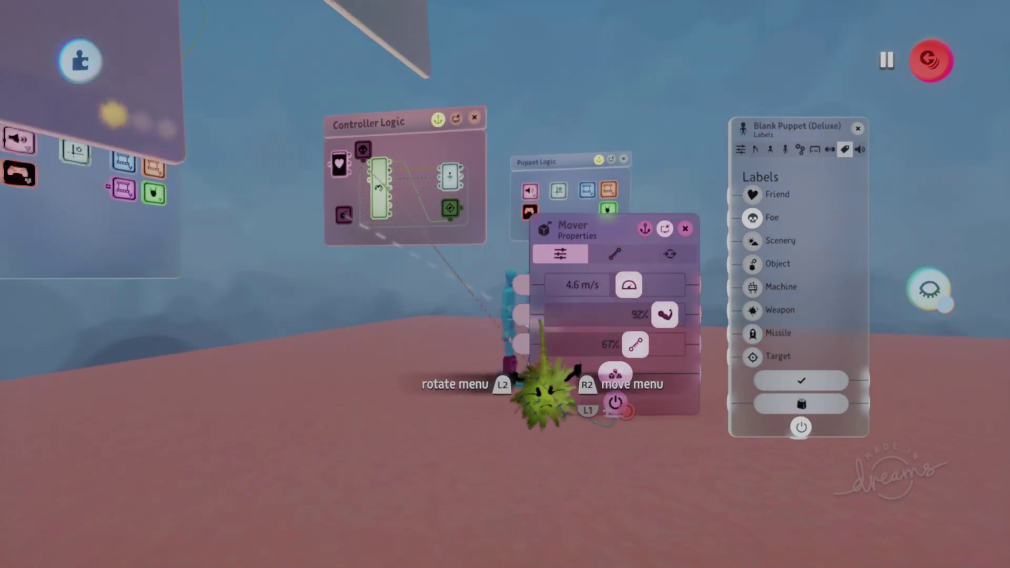
Step: Open the Health Modifier on the puppet's raised hand and record its modification amount in the third attack's new keyframe
middle_click_drag(539, 319, 470, 240)
left_click(467, 283)
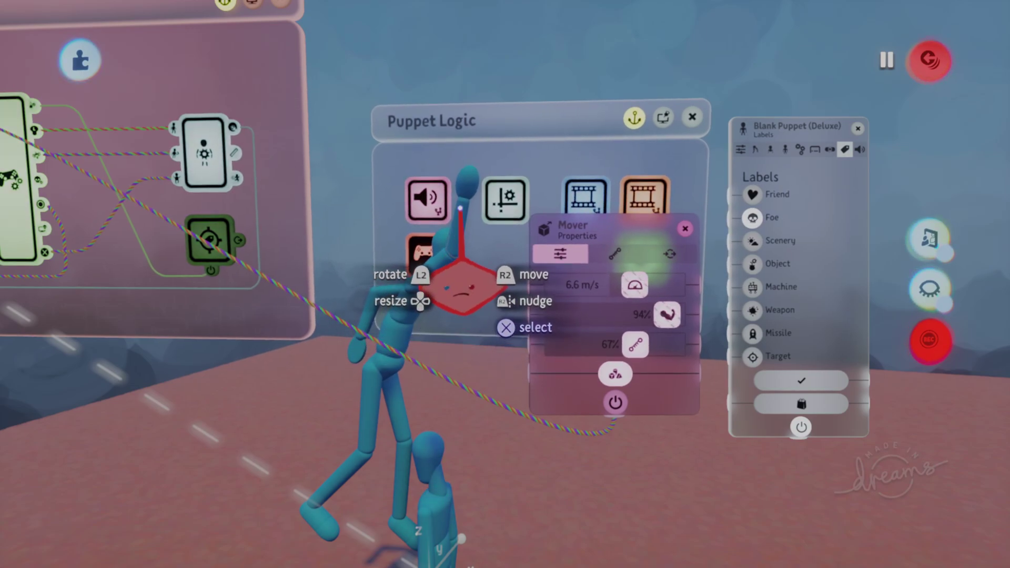
left_click(480, 198)
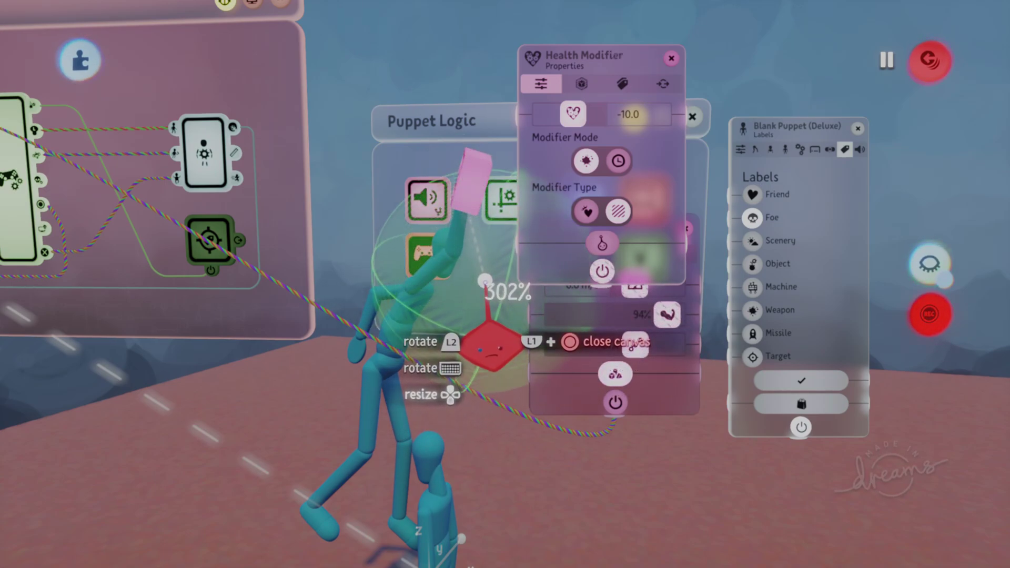
scroll(505, 324, "down", 5)
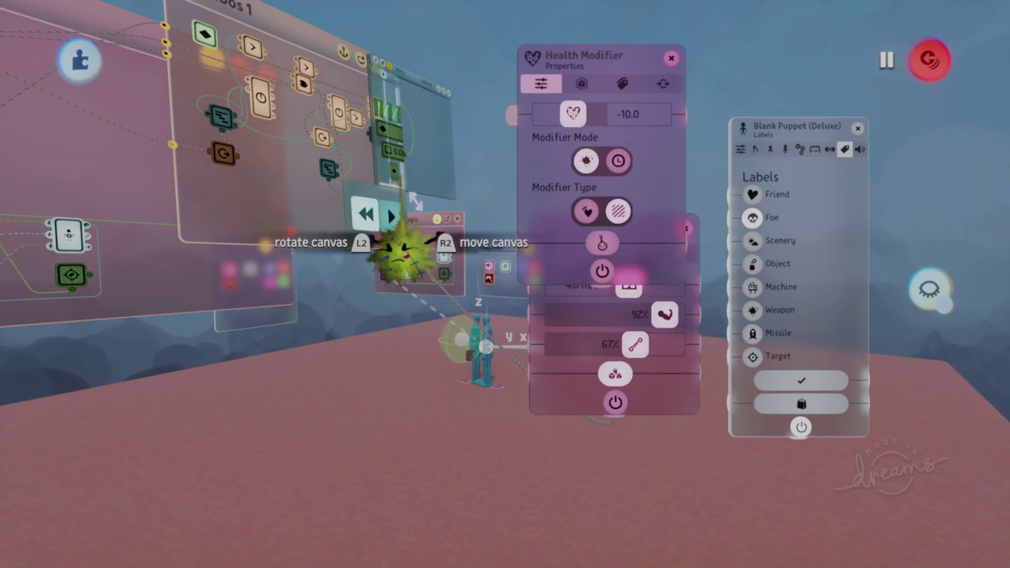
left_click_drag(571, 118, 567, 120)
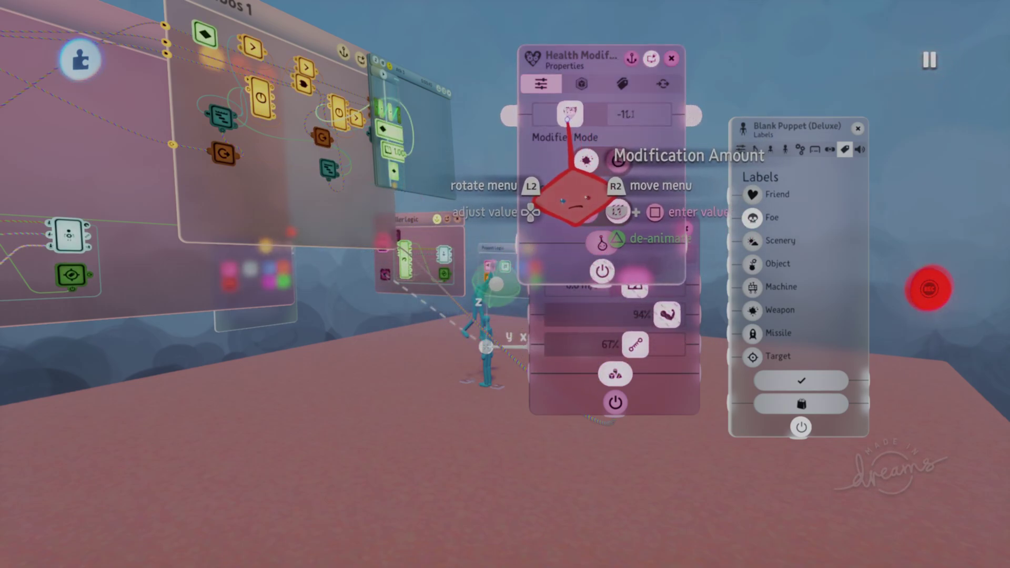
mouse_move(573, 196)
left_mouse_down()
mouse_move(559, 191)
mouse_move(566, 198)
left_mouse_up()
left_click(927, 304)
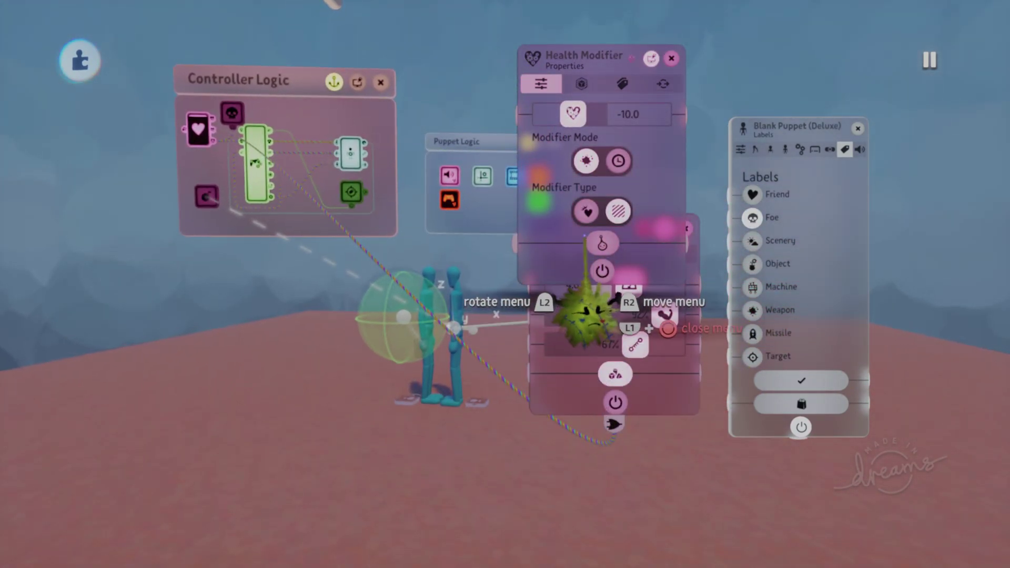
Step: Move the Health Modifier's properties clear of the Mover's, keep them open, and return to the Combos 1 timeline
left_click_drag(537, 239, 656, 206)
left_click_drag(657, 279, 718, 292)
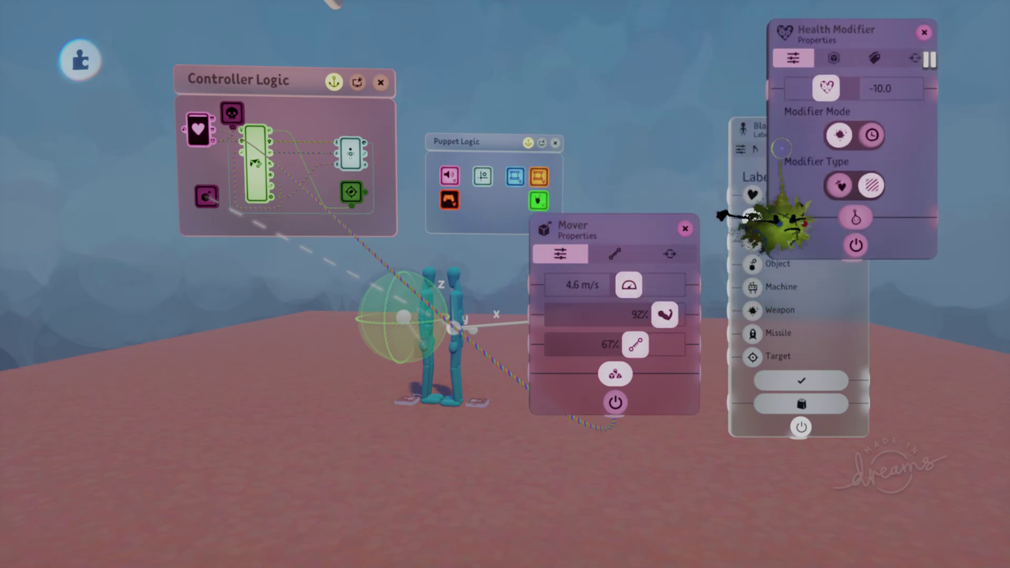
left_click(924, 33)
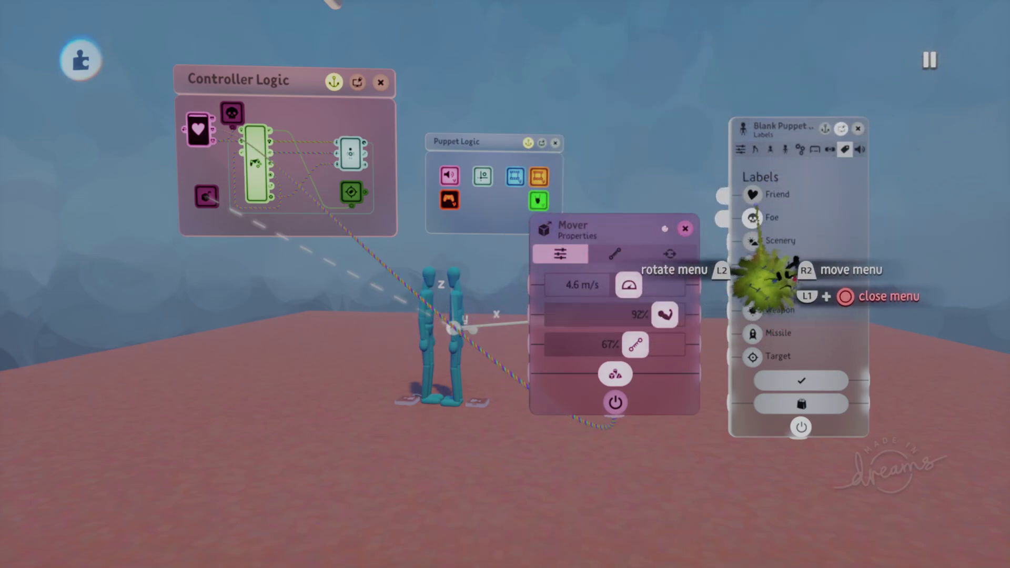
key("ctrl+z")
mouse_move(622, 342)
middle_mouse_down()
mouse_move(586, 313)
mouse_move(503, 318)
middle_mouse_up()
middle_click_drag(503, 246, 458, 220)
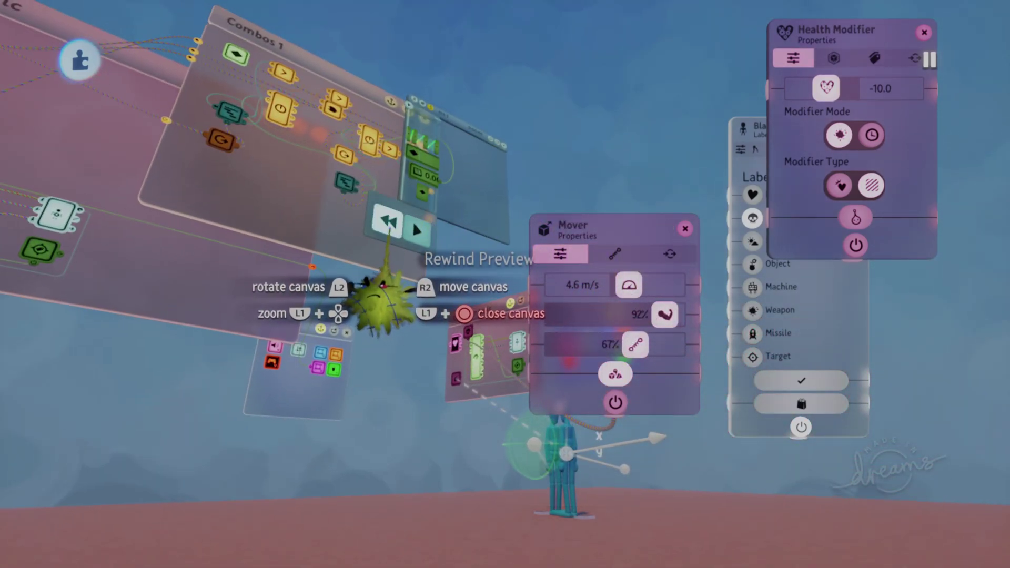
Step: Rewind the scene, play it in real time to test the combo attacks on the opponent puppet, and rewind it again
left_click(673, 72)
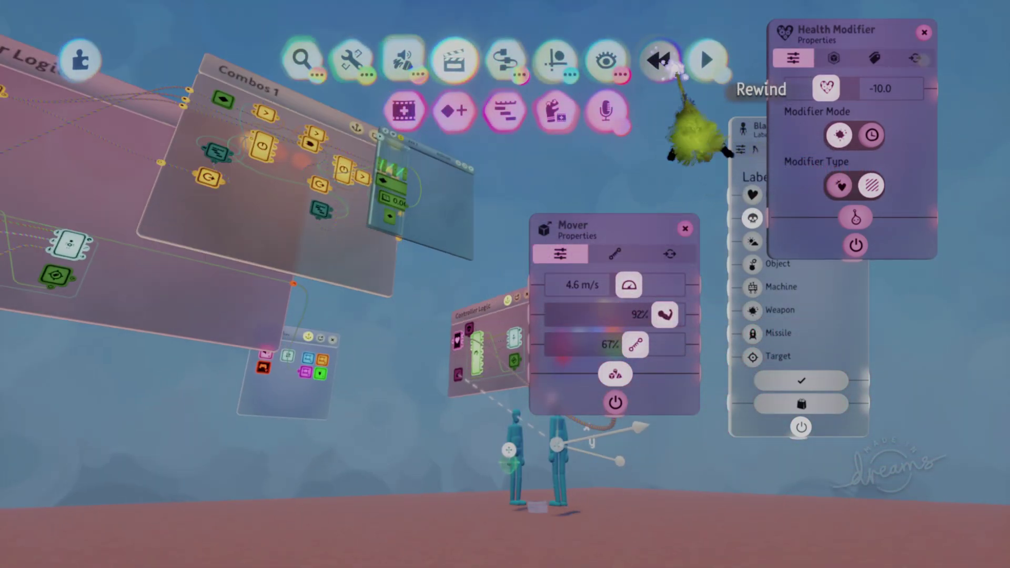
middle_click_drag(690, 105, 688, 161)
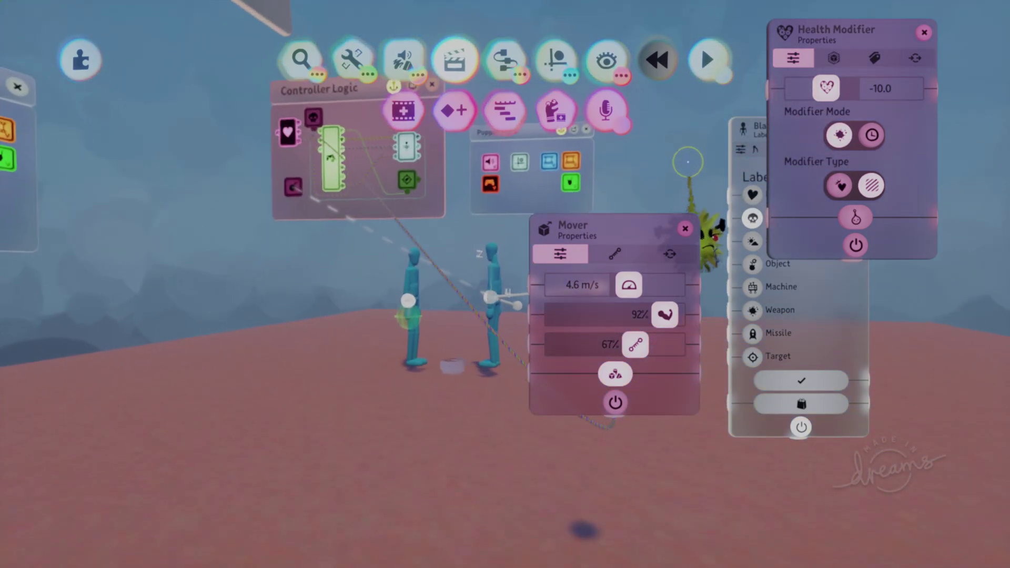
middle_click_drag(495, 394, 480, 356)
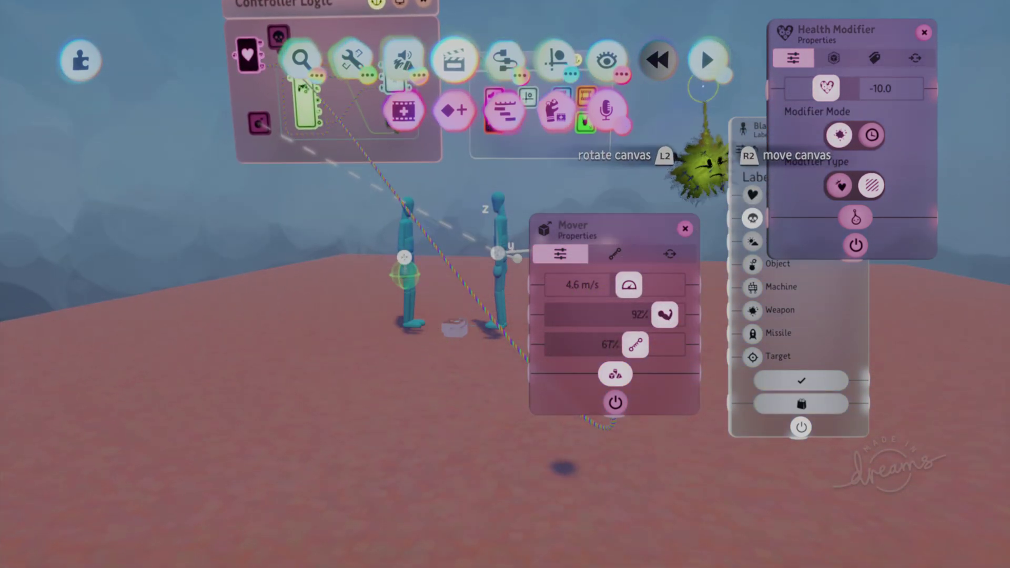
left_click(706, 62)
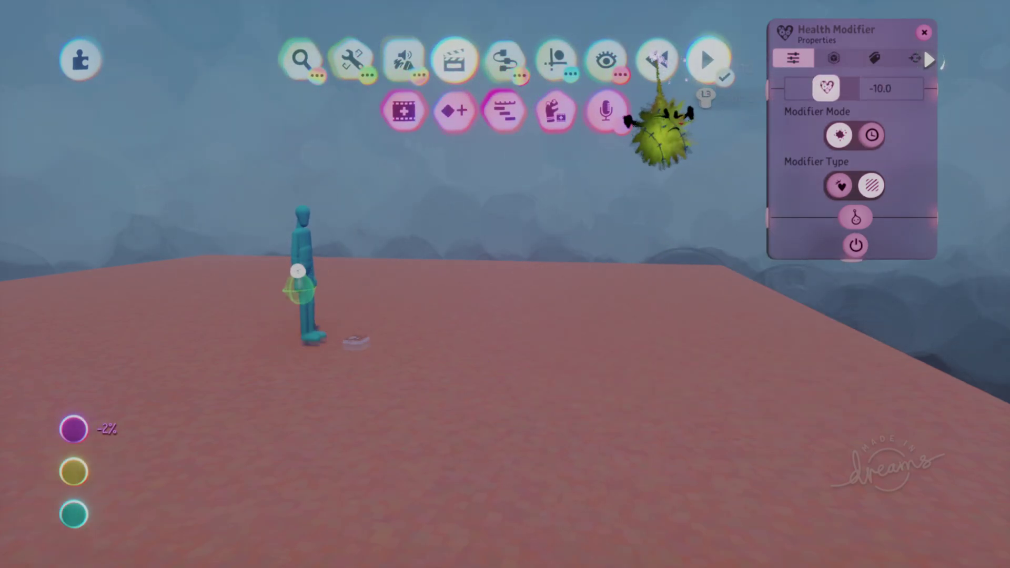
left_click(657, 59)
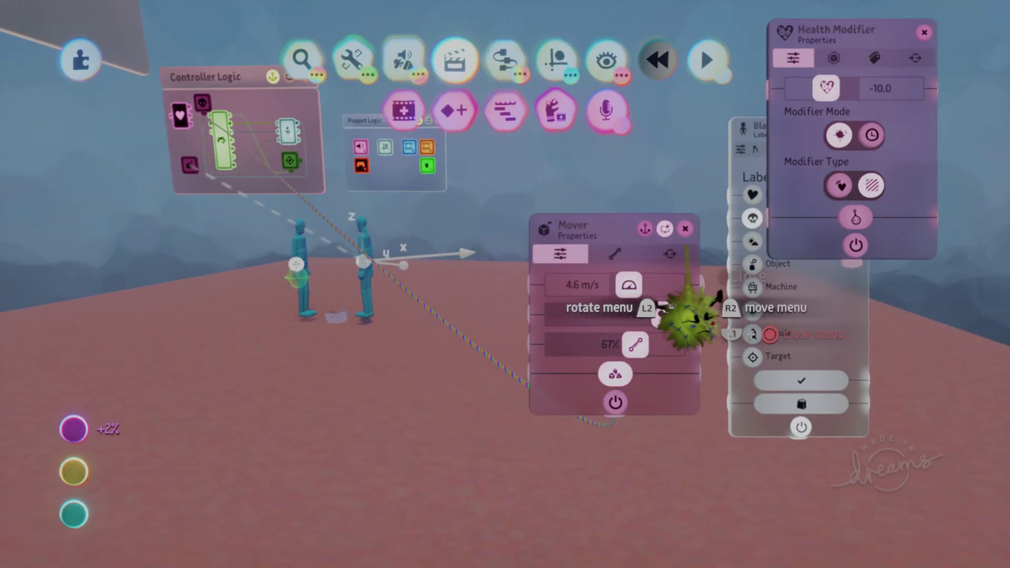
Step: Close the properties of the Mover, the puppet's labels and the Health Modifier
left_click(685, 230)
left_click_drag(777, 285, 687, 300)
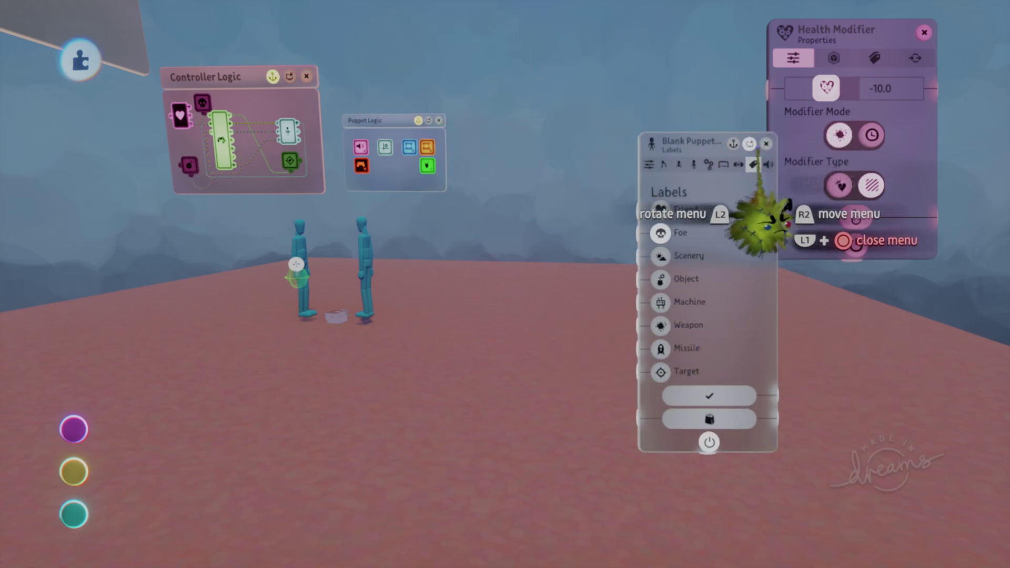
left_click(766, 143)
left_click(924, 32)
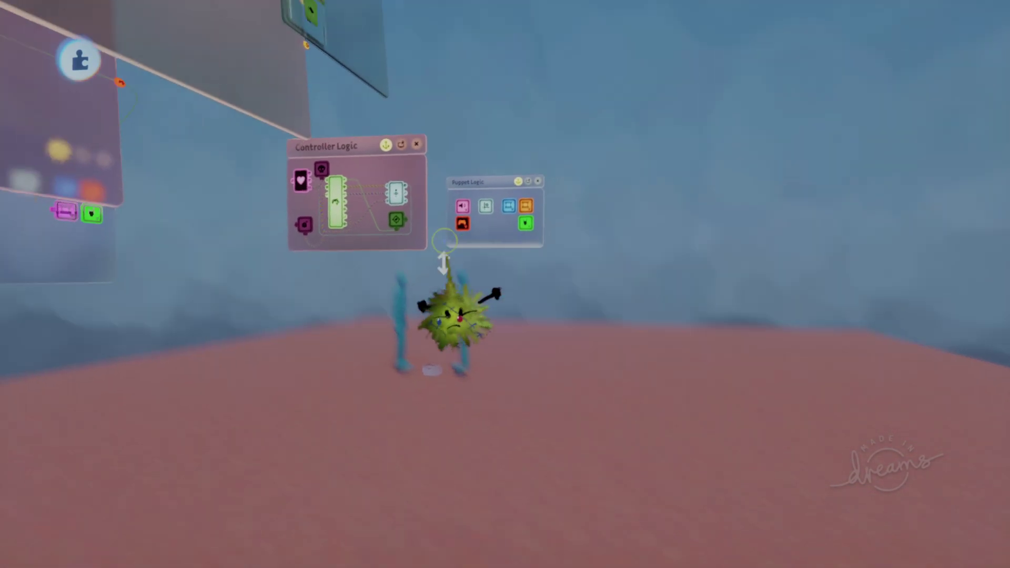
Step: Examine the Mover's speed, strength and damping settings in Controller Logic, along with its remaining property pages
middle_click_drag(446, 257, 406, 316)
scroll(421, 316, "up", 5)
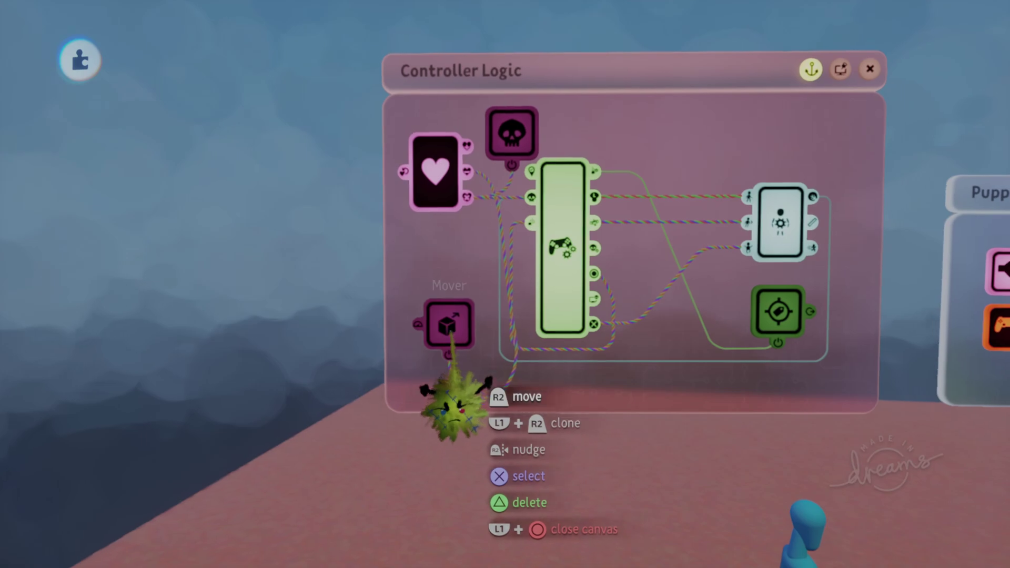
left_click(451, 400)
mouse_move(454, 326)
middle_mouse_down()
mouse_move(478, 399)
mouse_move(401, 441)
mouse_move(383, 429)
middle_mouse_up()
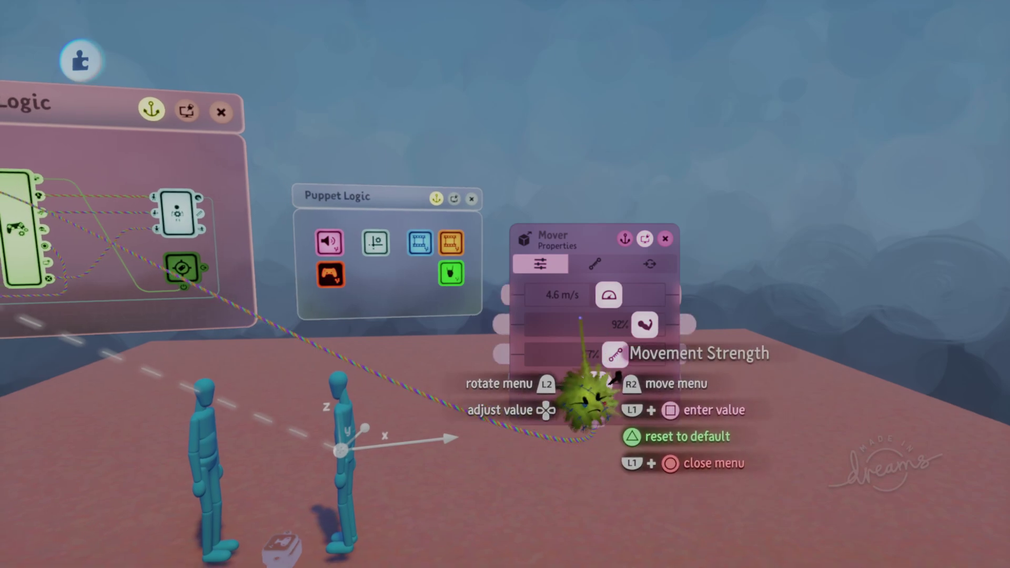
mouse_move(695, 158)
left_click(704, 63)
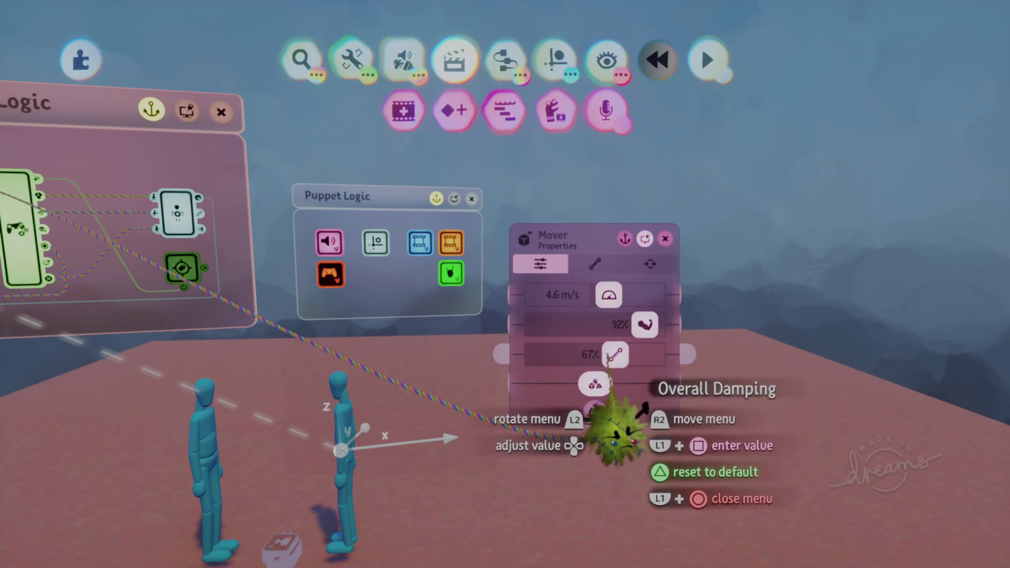
middle_click_drag(492, 456, 420, 404)
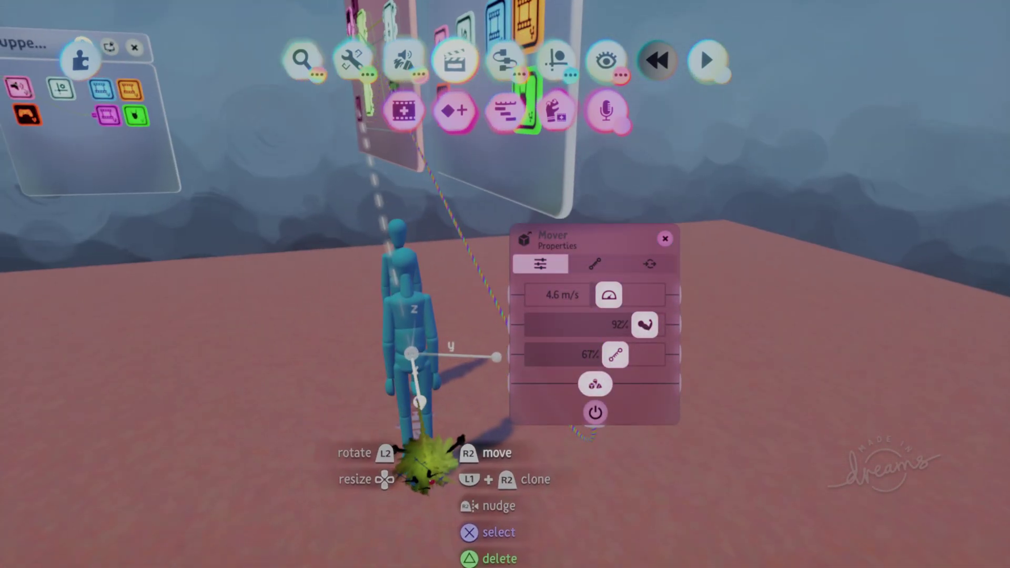
left_click(598, 264)
left_click(651, 264)
middle_click_drag(644, 294, 570, 194)
left_click(666, 239)
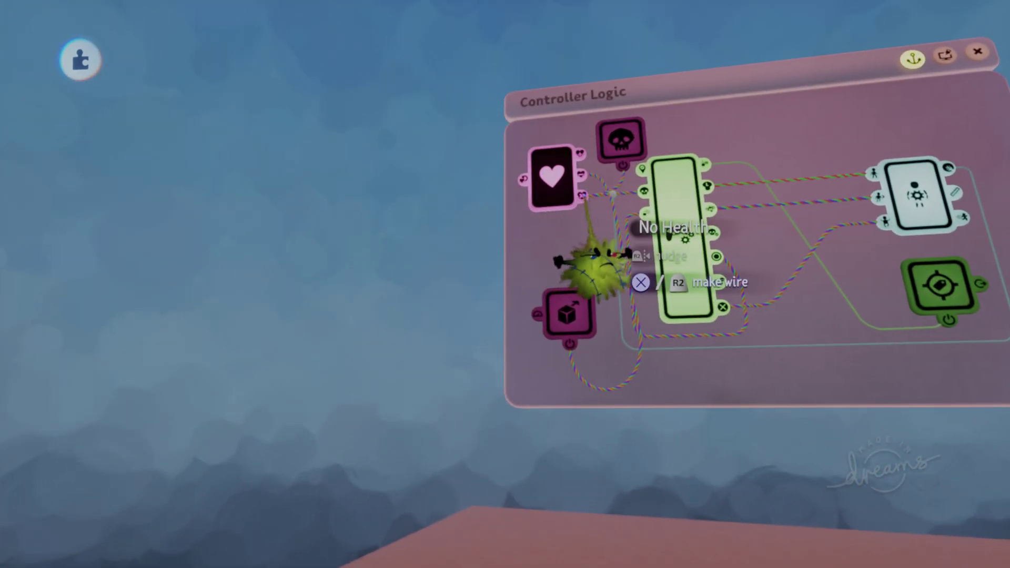
Step: Examine the Health Manager's outputs and trace where its Currently Losing Health and No Health signals are wired
mouse_move(627, 227)
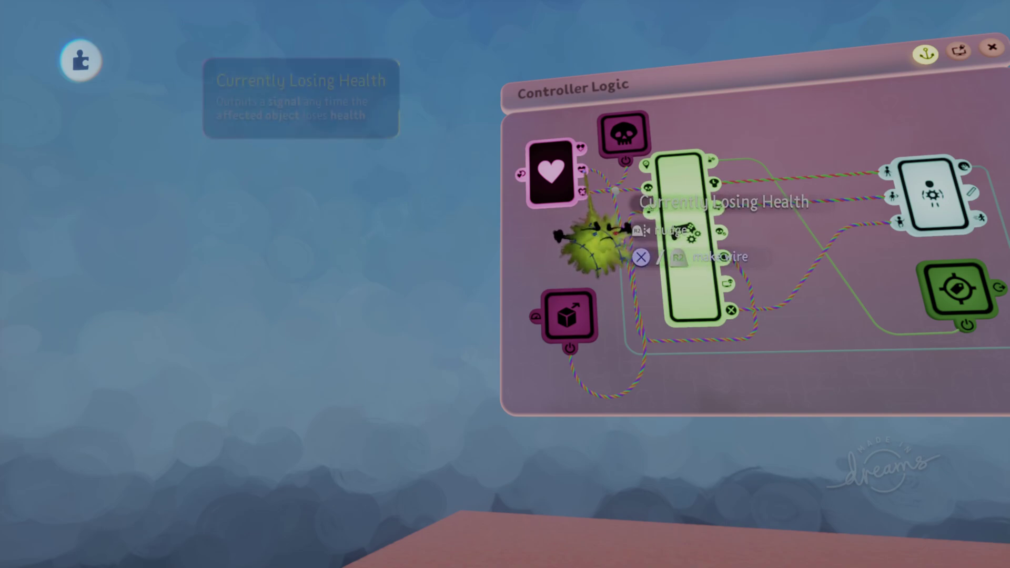
left_click(550, 174)
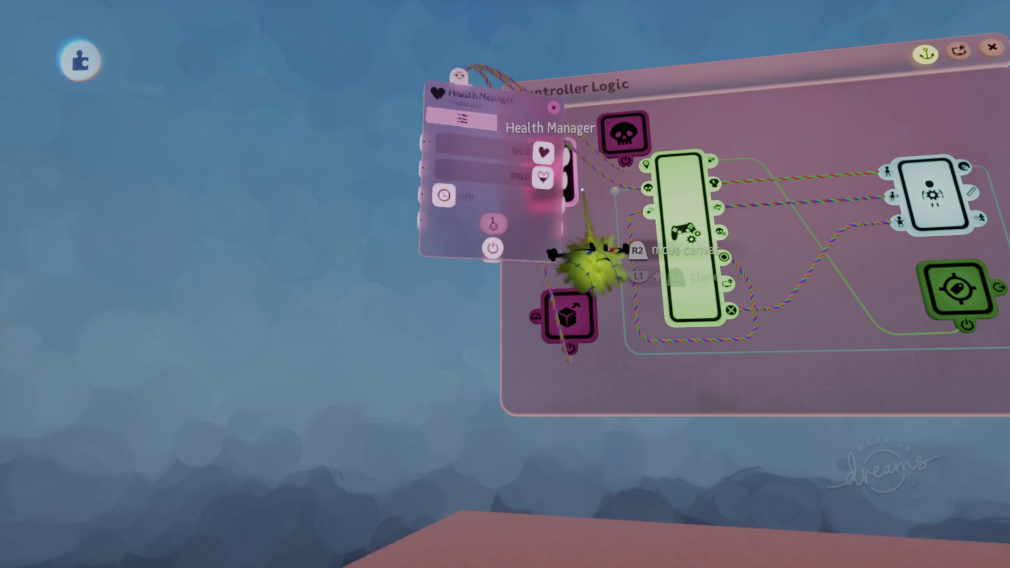
left_click_drag(540, 174, 401, 173)
left_click(392, 114)
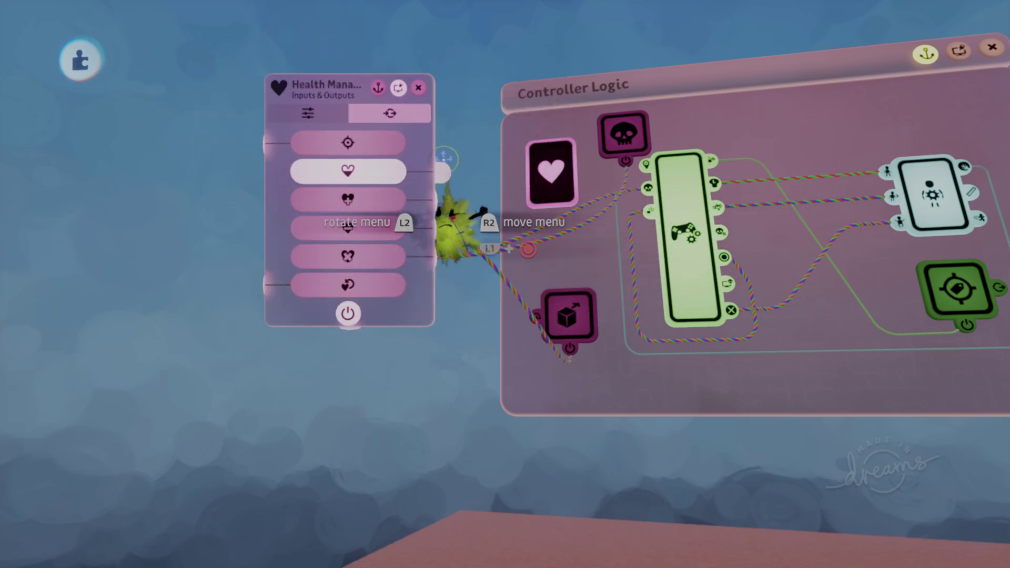
mouse_move(443, 311)
left_mouse_down()
mouse_move(492, 361)
mouse_move(574, 402)
left_mouse_up()
left_click(418, 88)
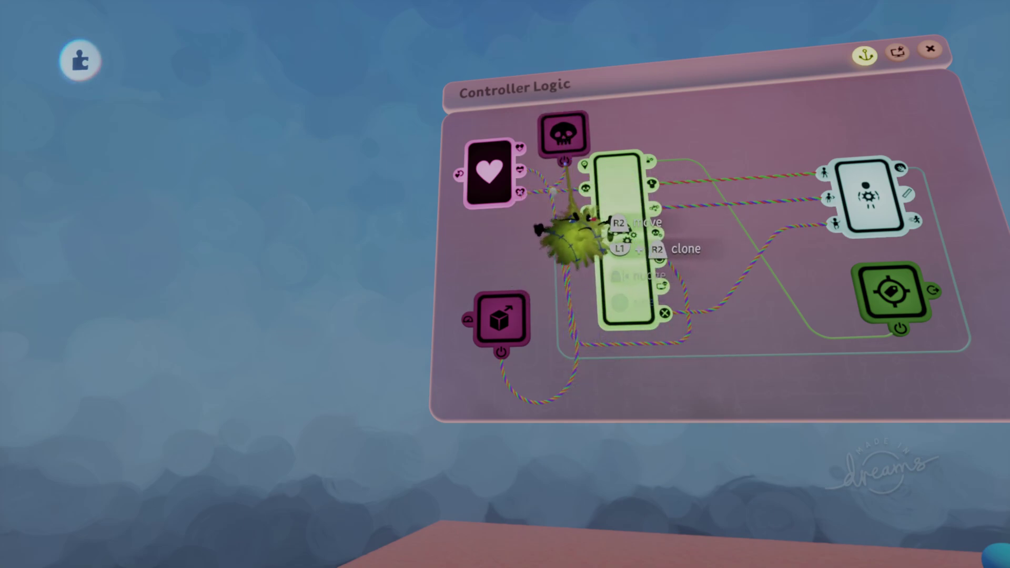
Step: Inspect the Controller Sensor's possession settings and miscellaneous inputs and outputs, tracing the No Health wire into its skull input
left_click(625, 269)
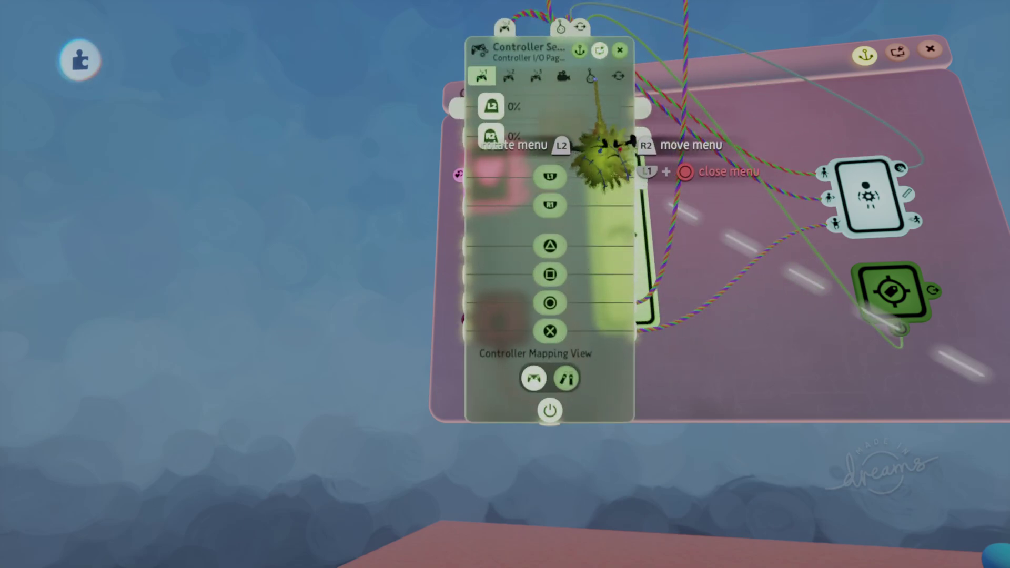
left_click(591, 76)
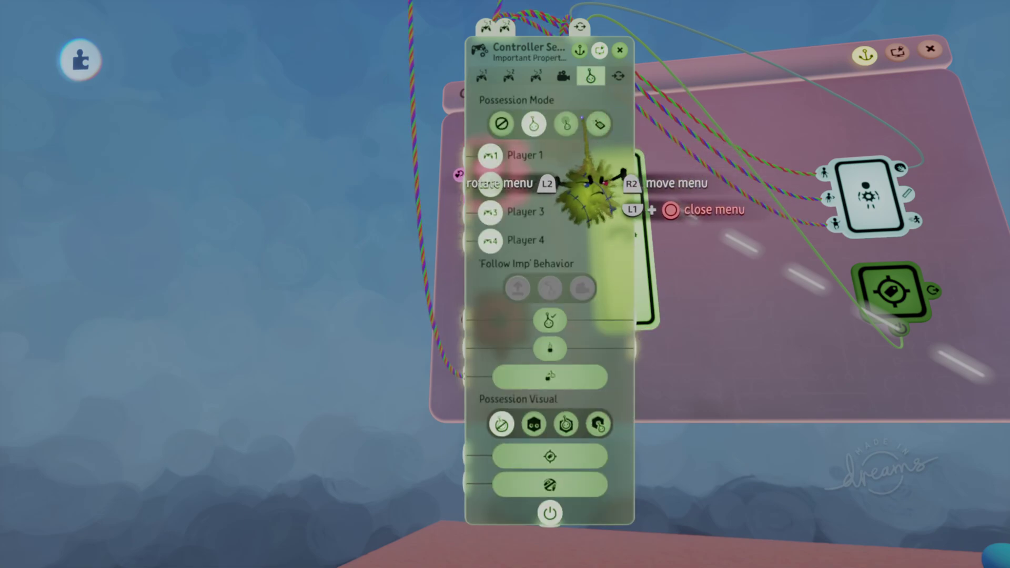
left_click(618, 77)
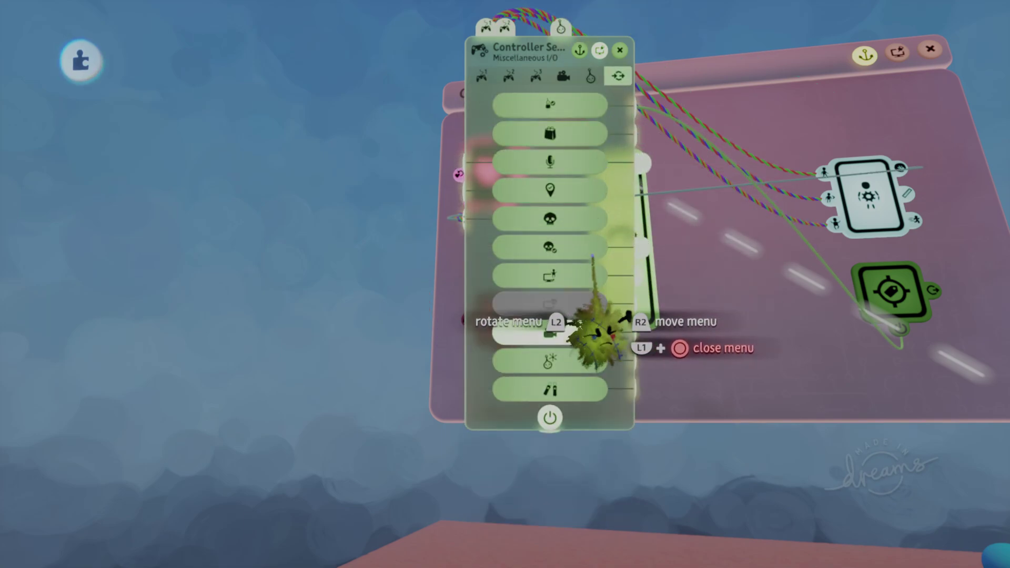
left_click_drag(568, 144, 713, 180)
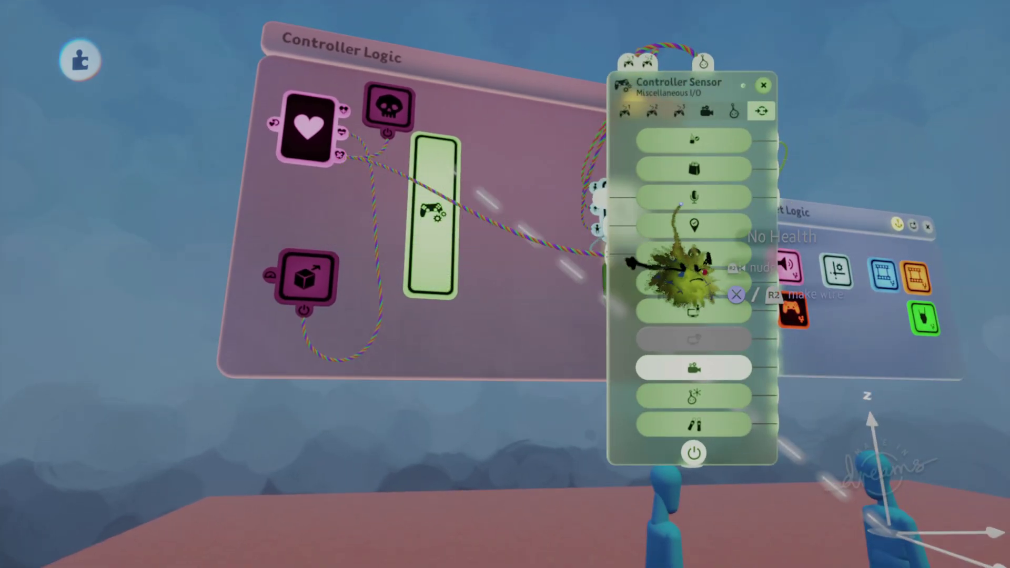
left_click_drag(708, 257, 789, 271)
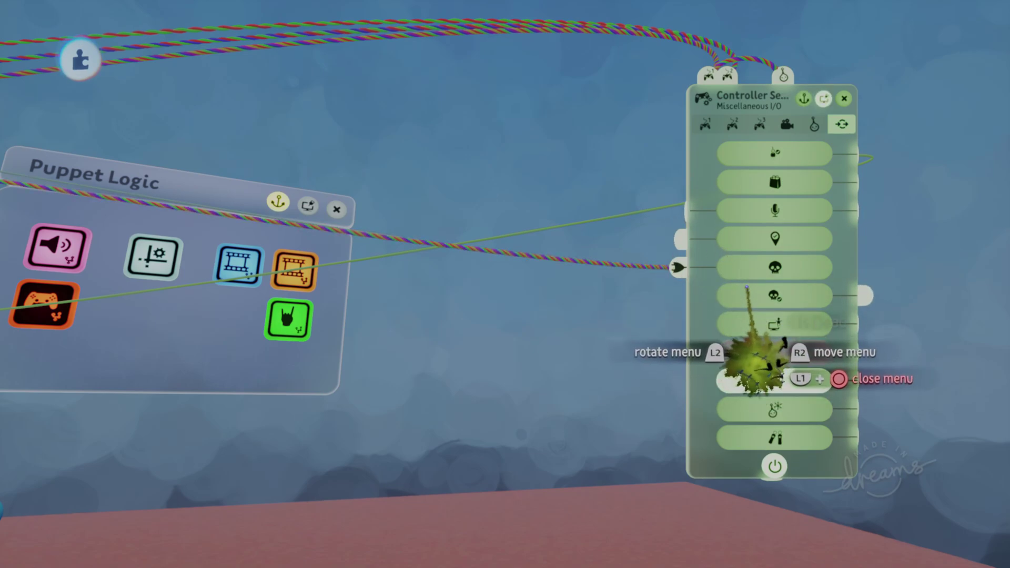
left_click_drag(746, 292, 675, 337)
left_click(775, 134)
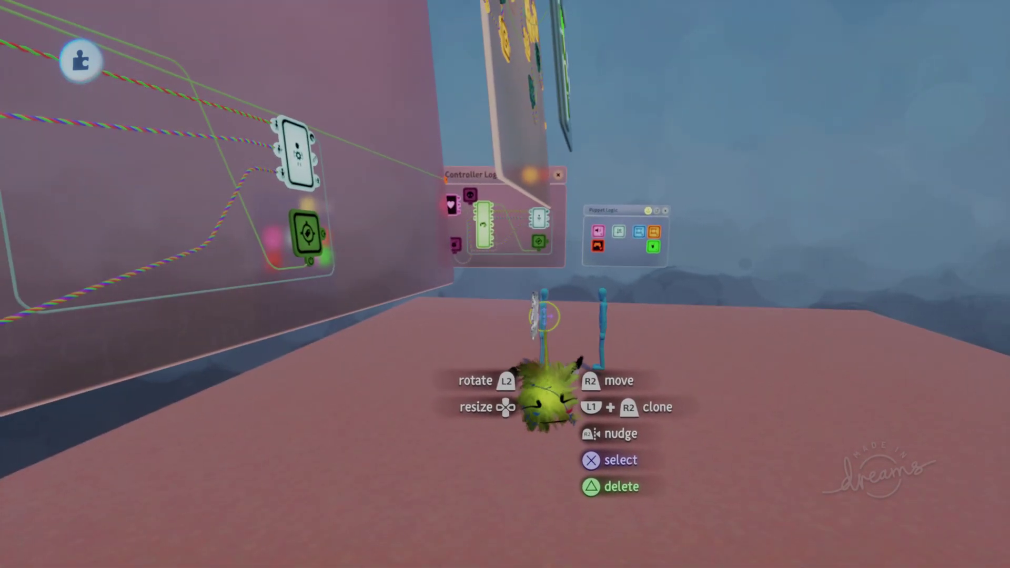
Step: Open both puppets' properties, check the second puppet's lower and upper body movement settings, and place the two property sets side by side
left_click(543, 321)
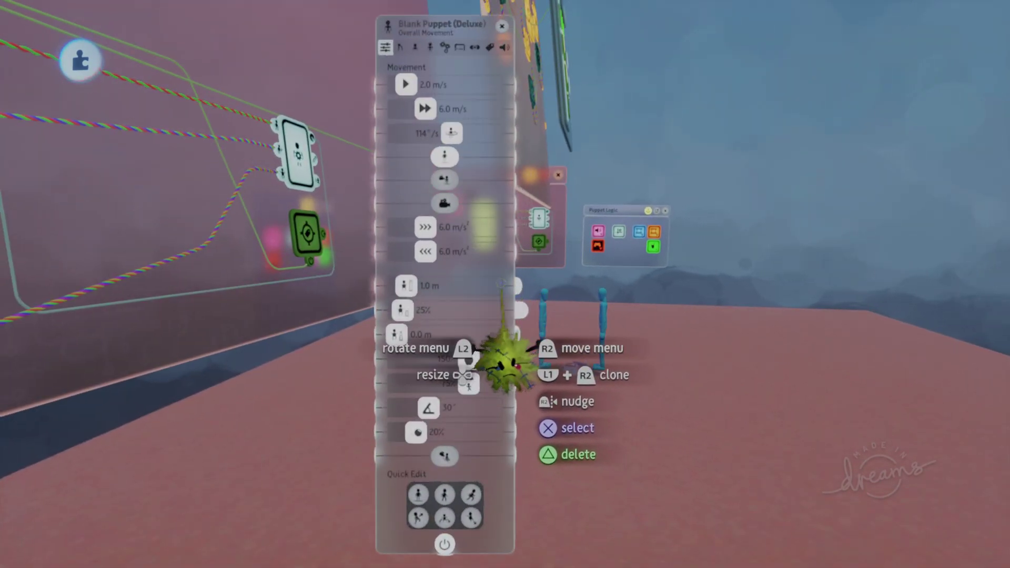
left_click(601, 316)
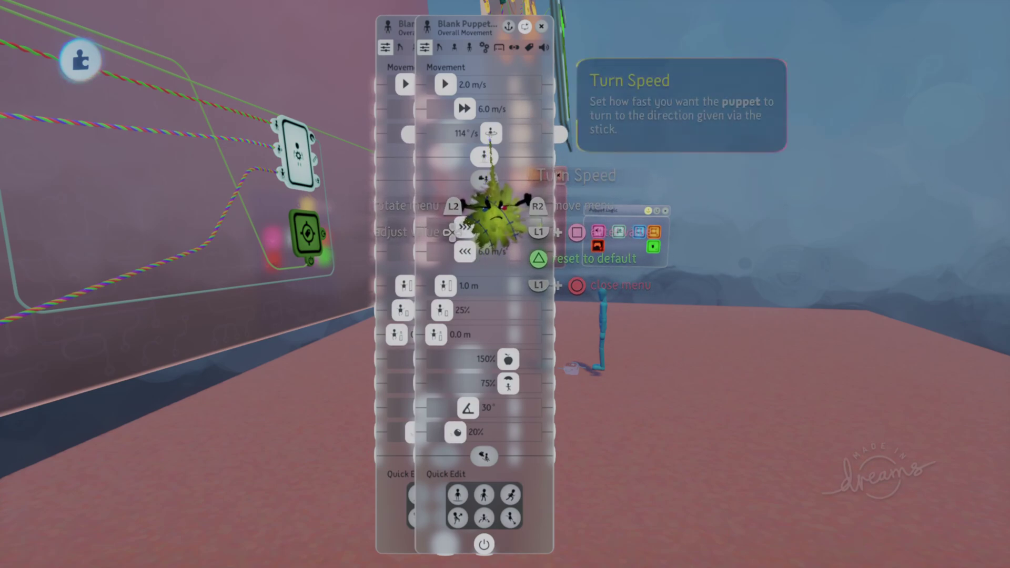
left_click(439, 47)
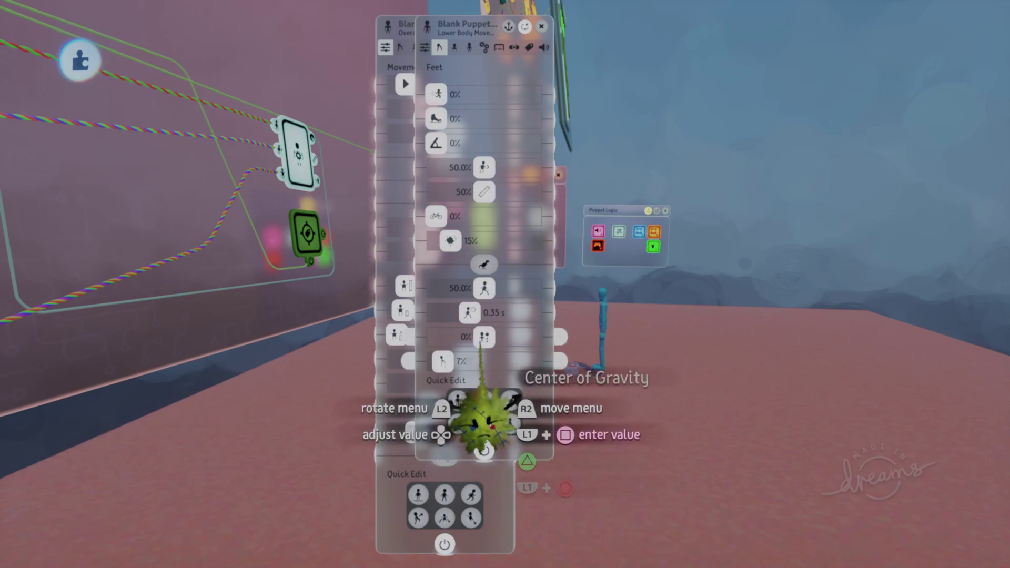
left_click(454, 47)
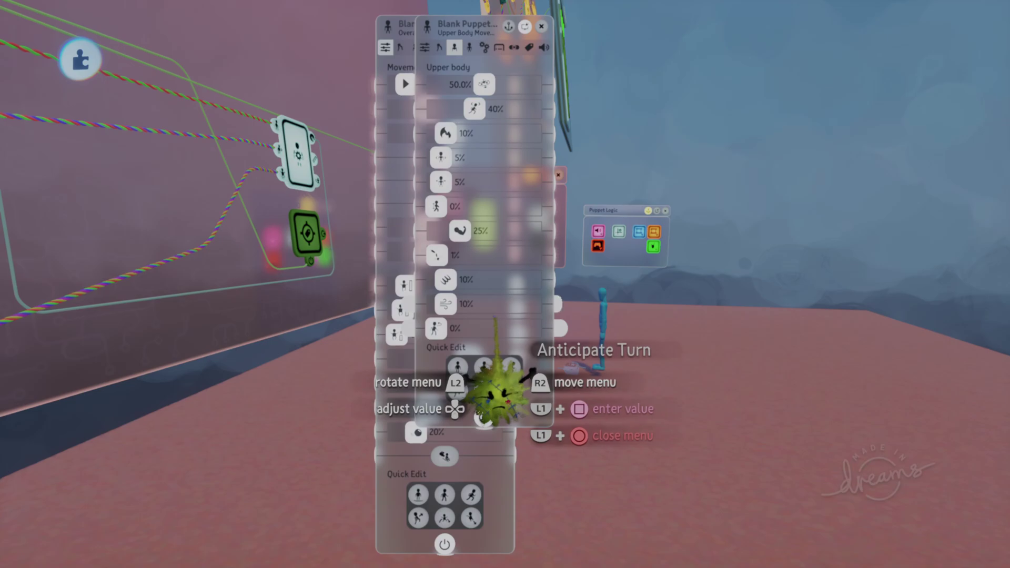
left_click_drag(495, 318, 687, 324)
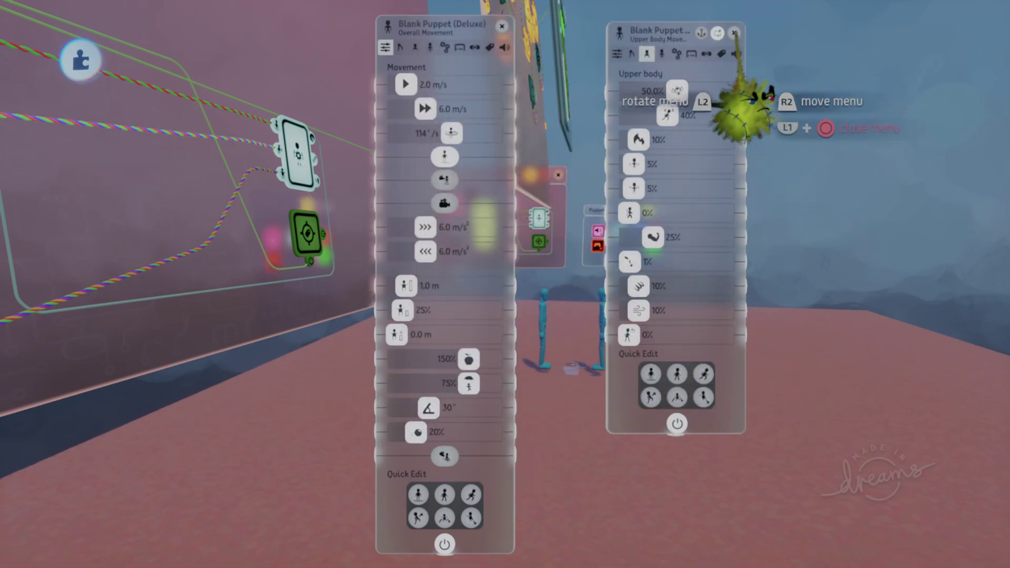
Step: Close both puppets' properties and open the Controller Sensor's settings from Controller Logic
left_click(735, 33)
left_click_drag(496, 68, 503, 124)
left_click(511, 82)
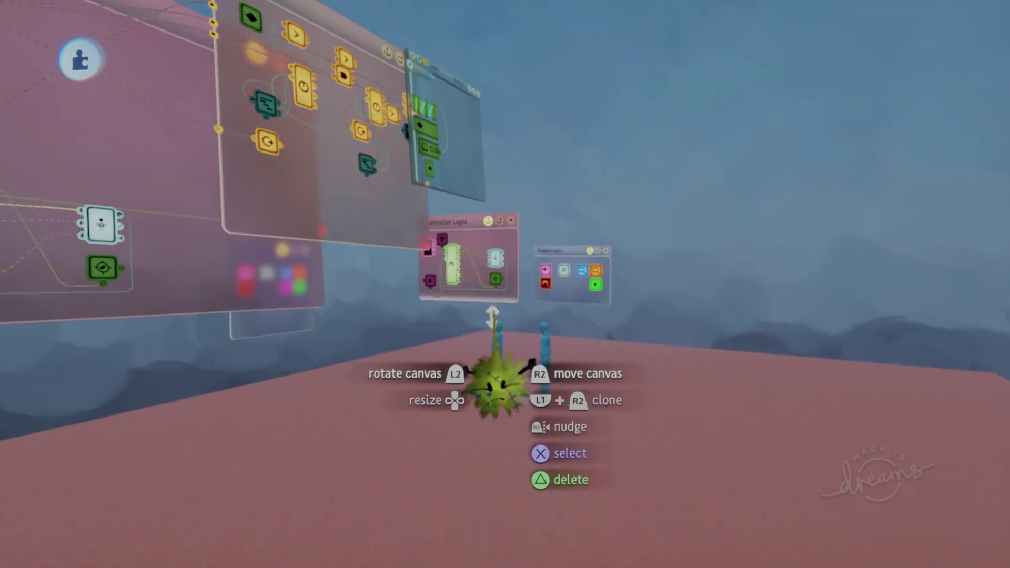
left_click(477, 274)
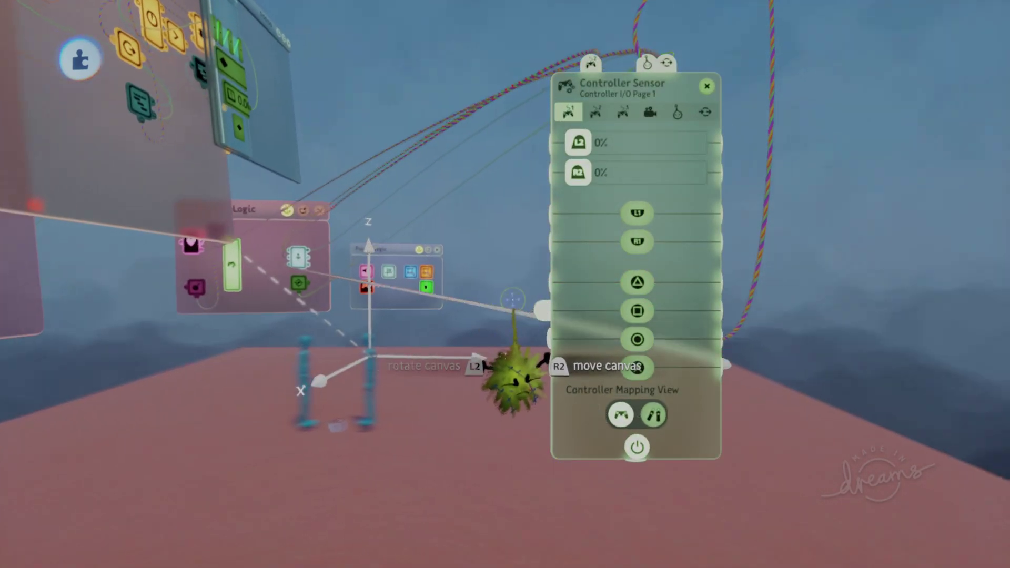
Step: Find the camera gadgets and stamp the arrow-marked Camera Pointer on the floor in front of the puppets
left_click(507, 62)
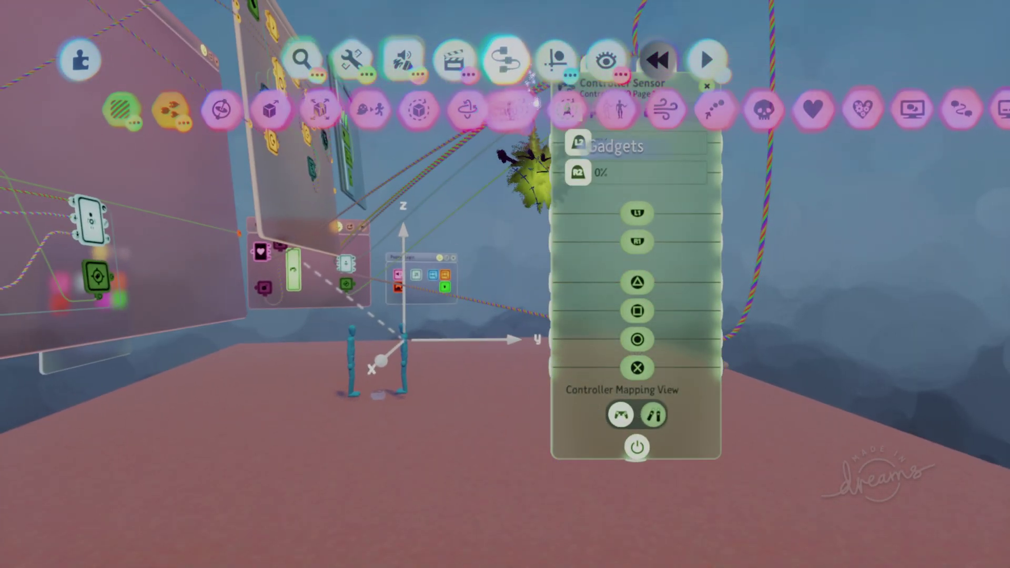
left_click_drag(576, 111, 420, 113)
left_click(746, 114)
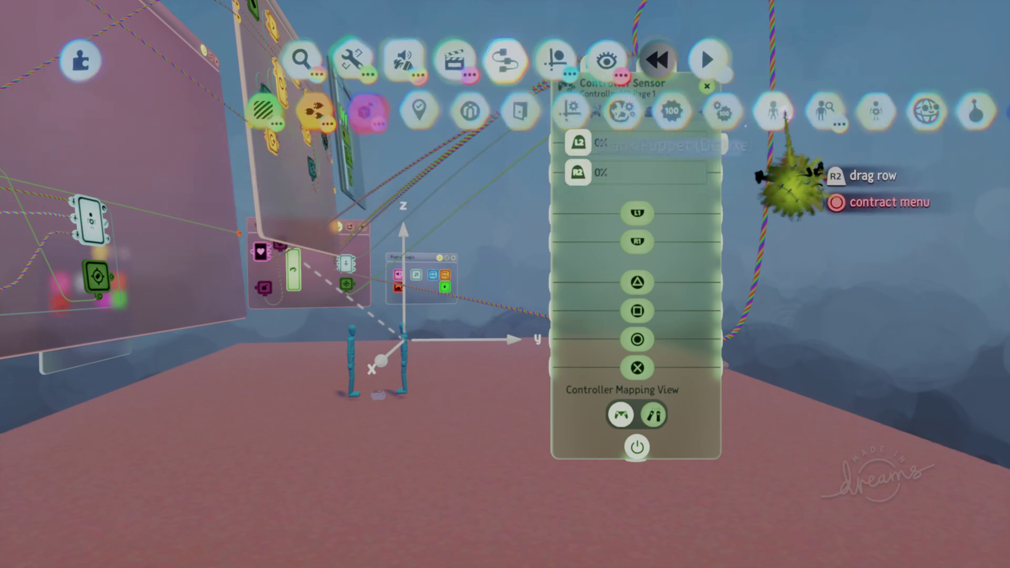
left_click_drag(775, 112, 458, 114)
left_click(606, 113)
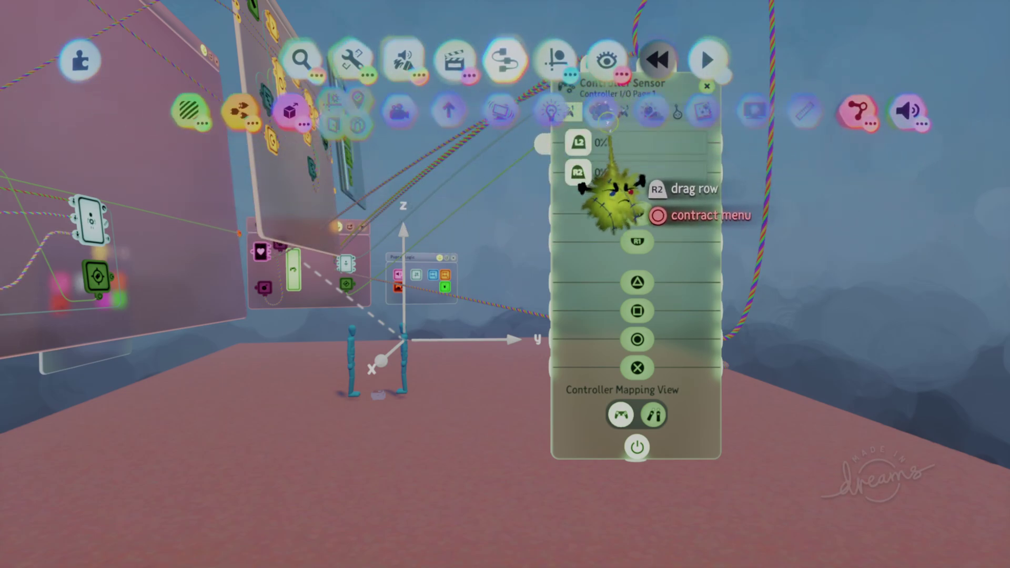
left_click(500, 110)
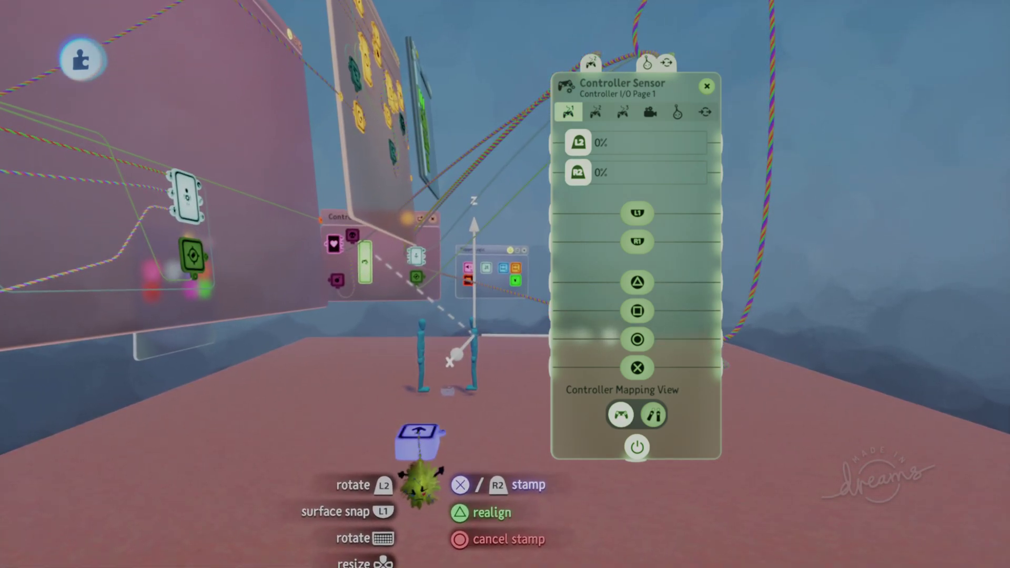
left_click(419, 434)
Step: Set the Controller Sensor's Camera Distance to 2.0 m and raise the purple arrow gadget toward the puppets
left_click(650, 112)
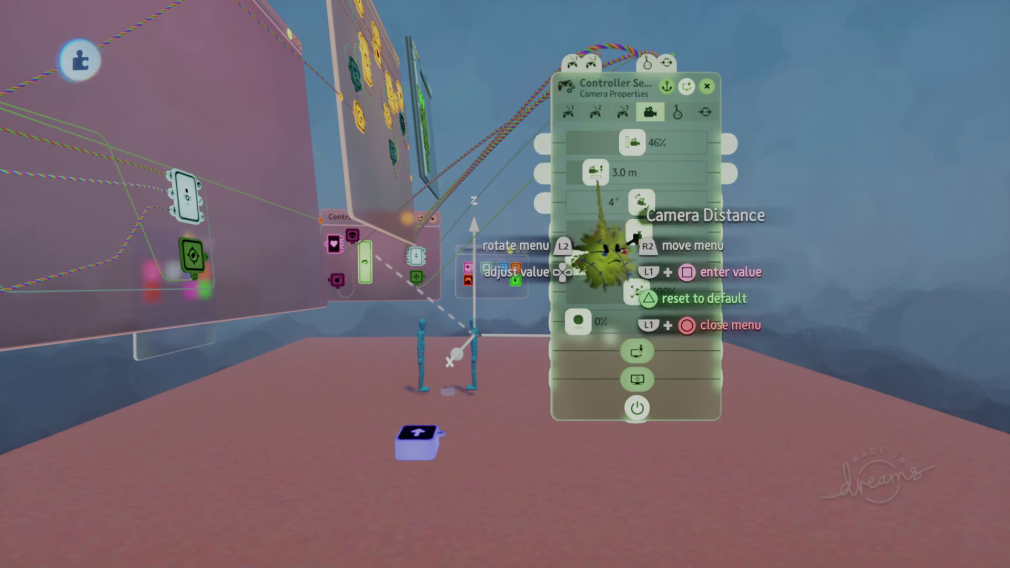
key("Left")
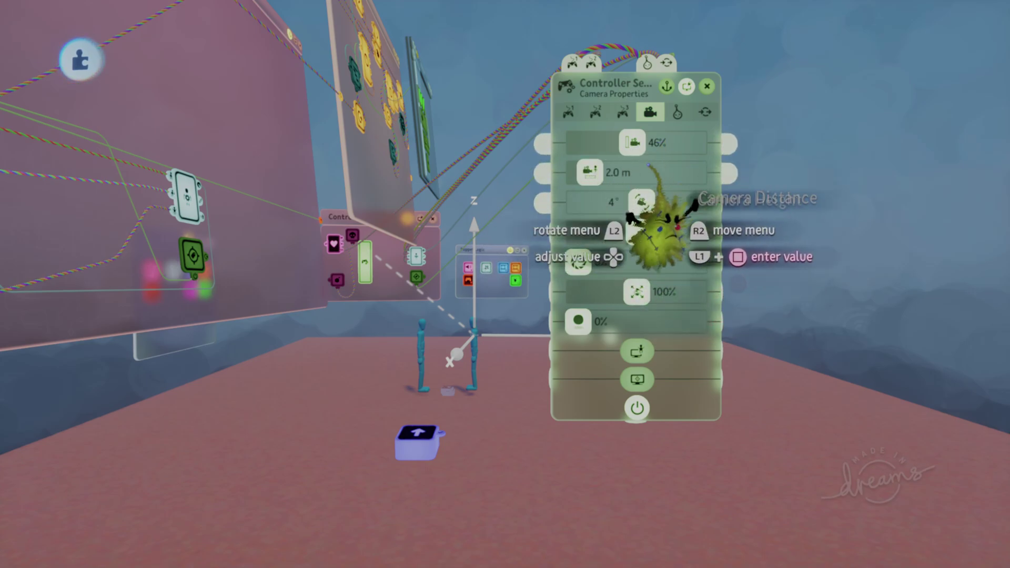
middle_click_drag(425, 455, 486, 334)
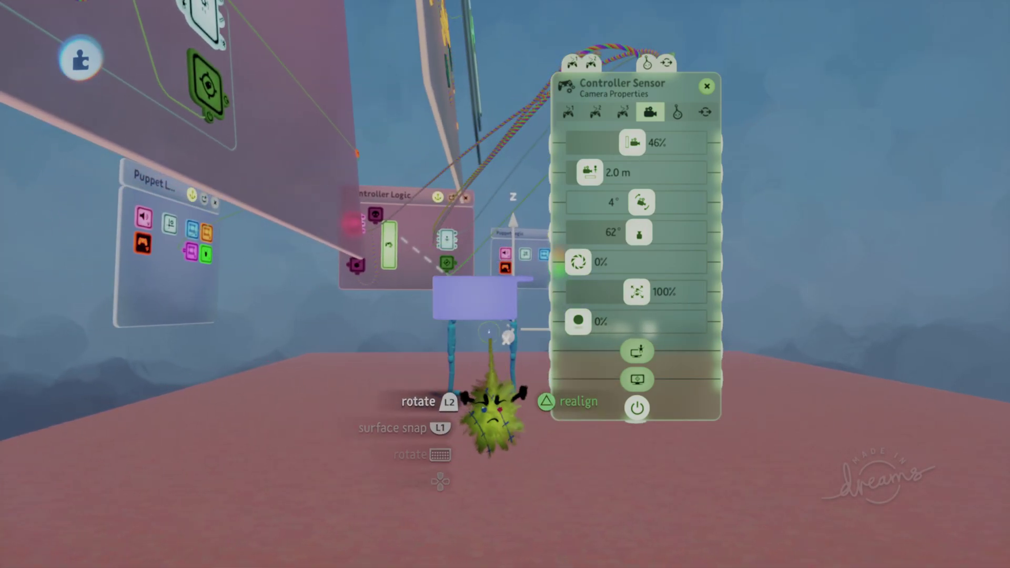
Step: Check the 2.0 m camera distance by playing the scene, and return to editing
key("Escape")
left_click(288, 401)
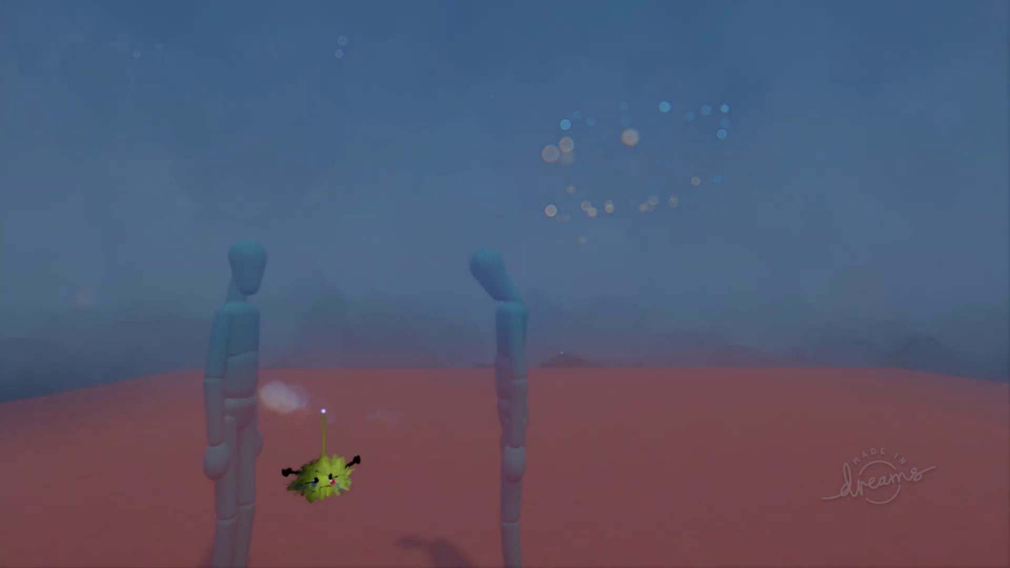
key("Escape")
left_click(241, 399)
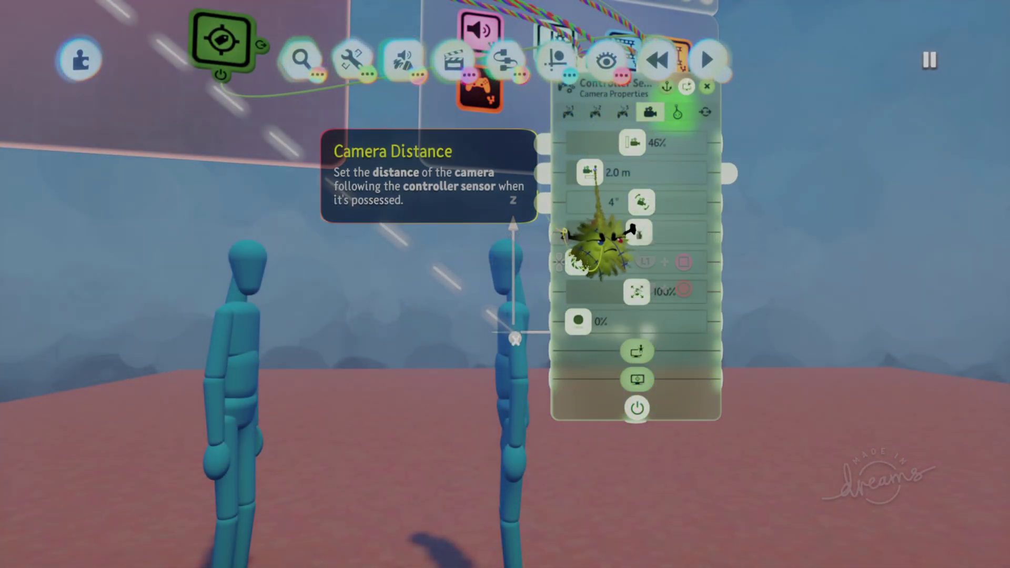
Step: Set the Controller Sensor's Camera Distance to 7.7 m, test the view in play, and close the settings
left_click_drag(594, 173, 640, 175)
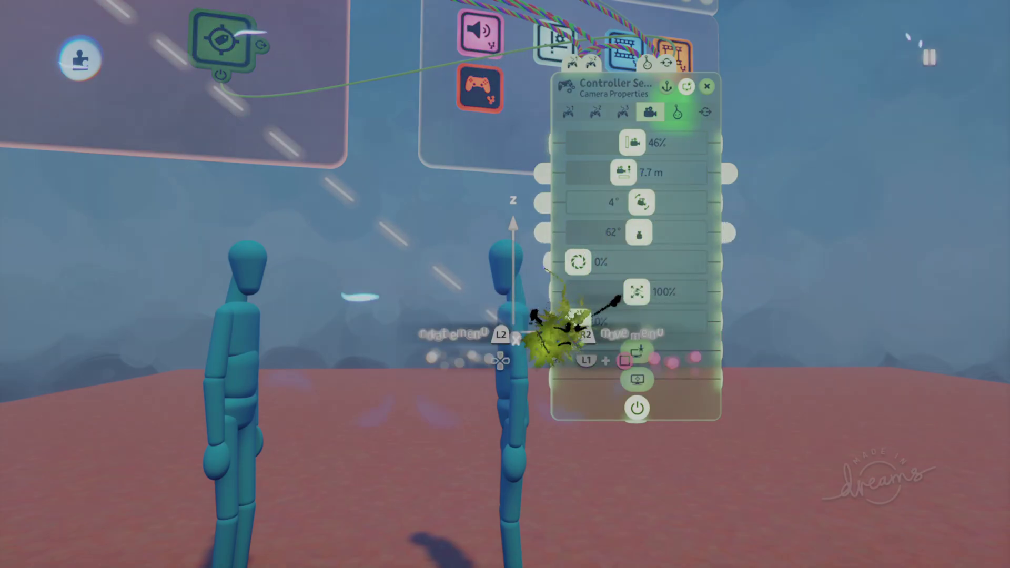
key("Escape")
left_click(286, 402)
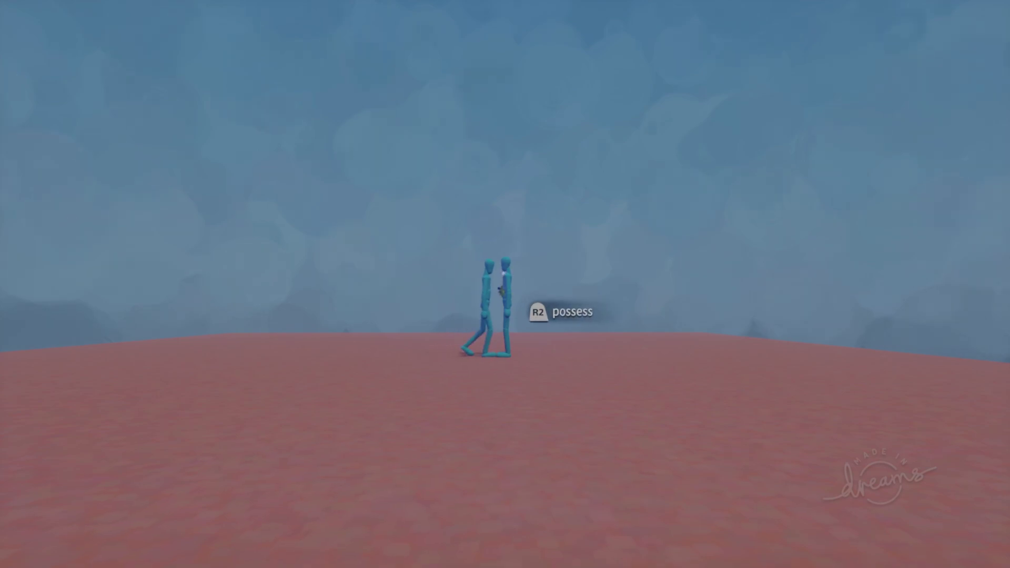
key("Escape")
left_click(248, 398)
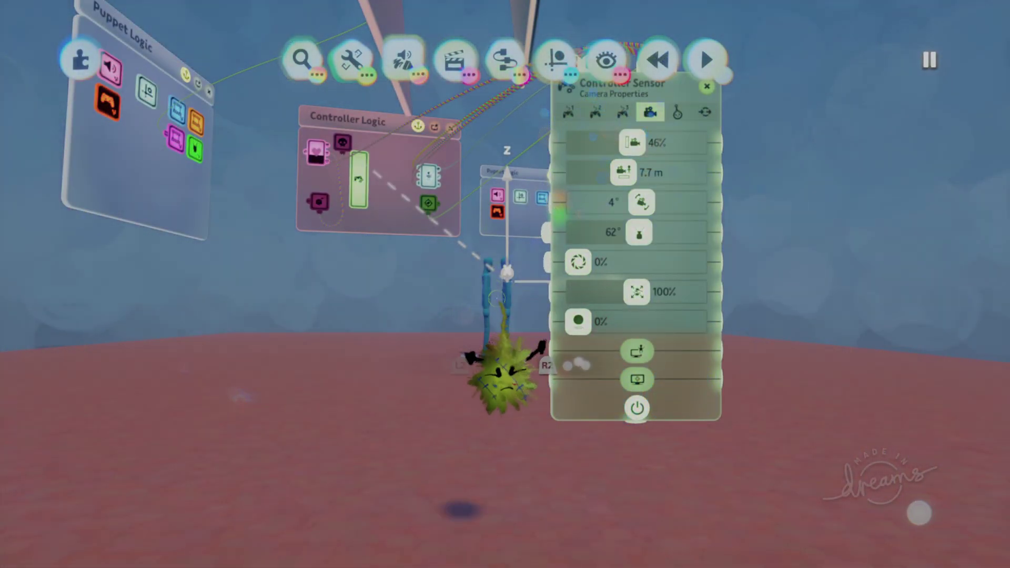
left_click(706, 86)
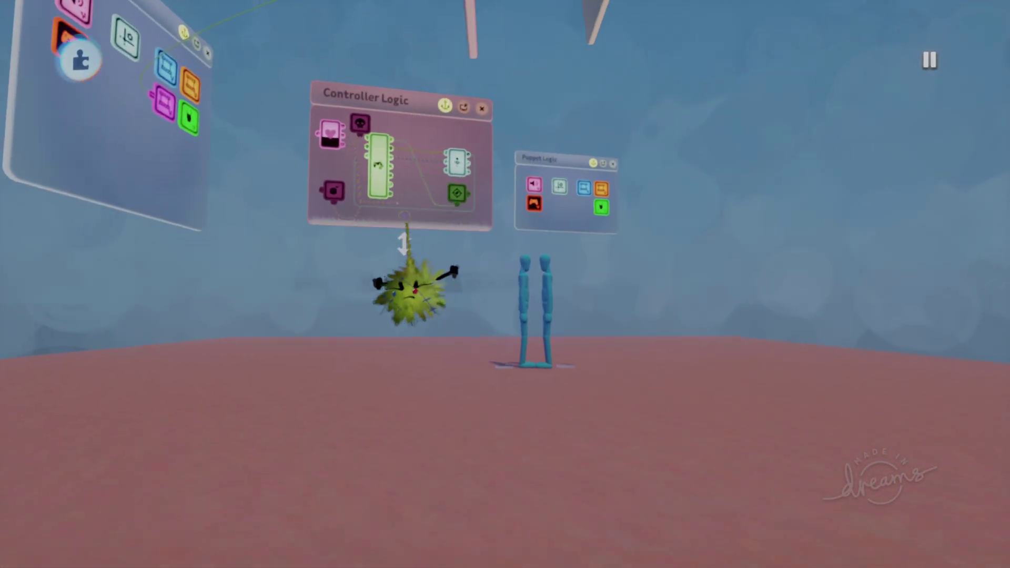
Step: Examine the Controller Logic wiring around the Health Manager and Controller Sensor, including the wires entering the Puppet Interface's inputs
scroll(398, 187, "up", 5)
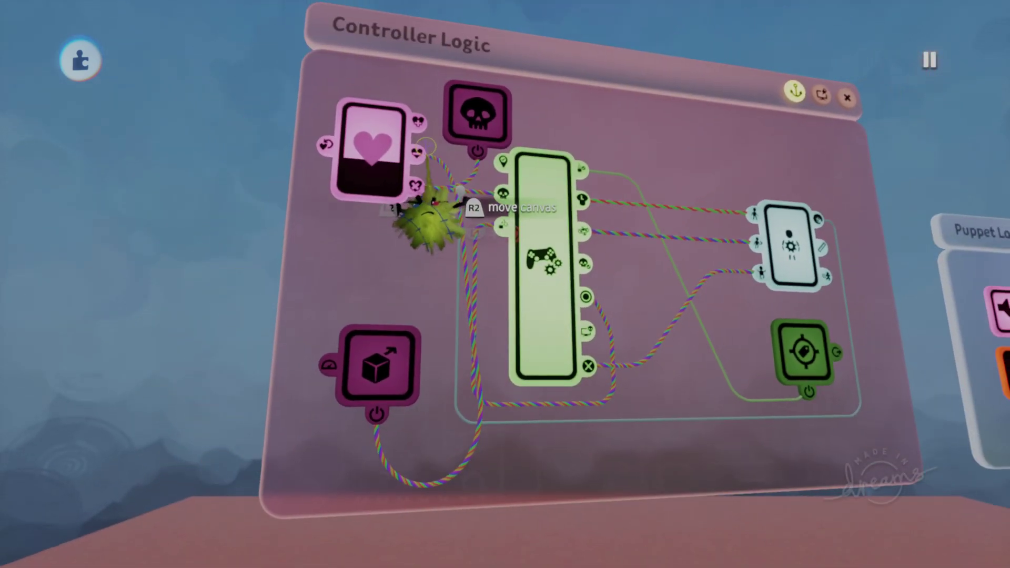
scroll(419, 154, "down", 10)
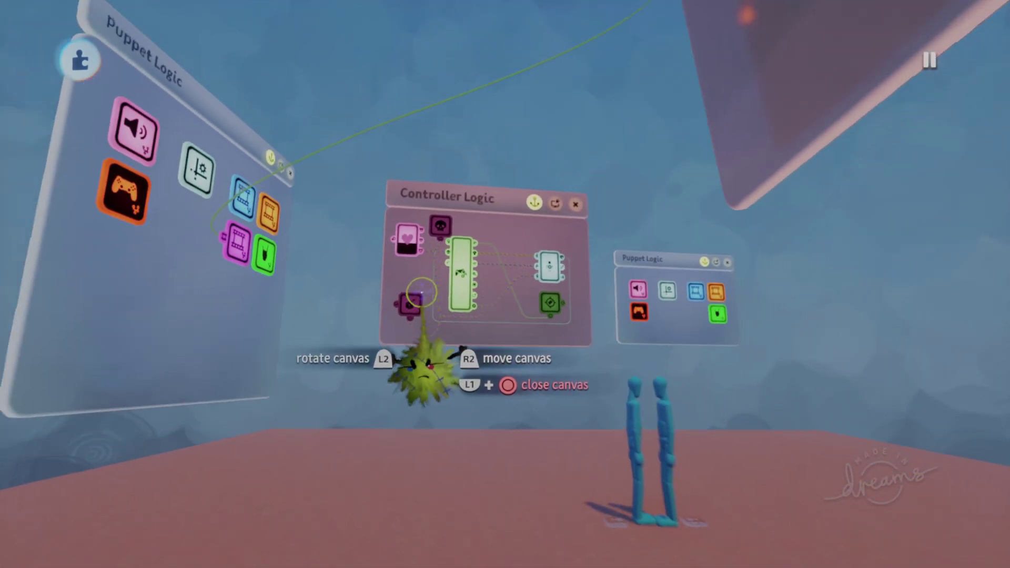
middle_click_drag(415, 281, 536, 449)
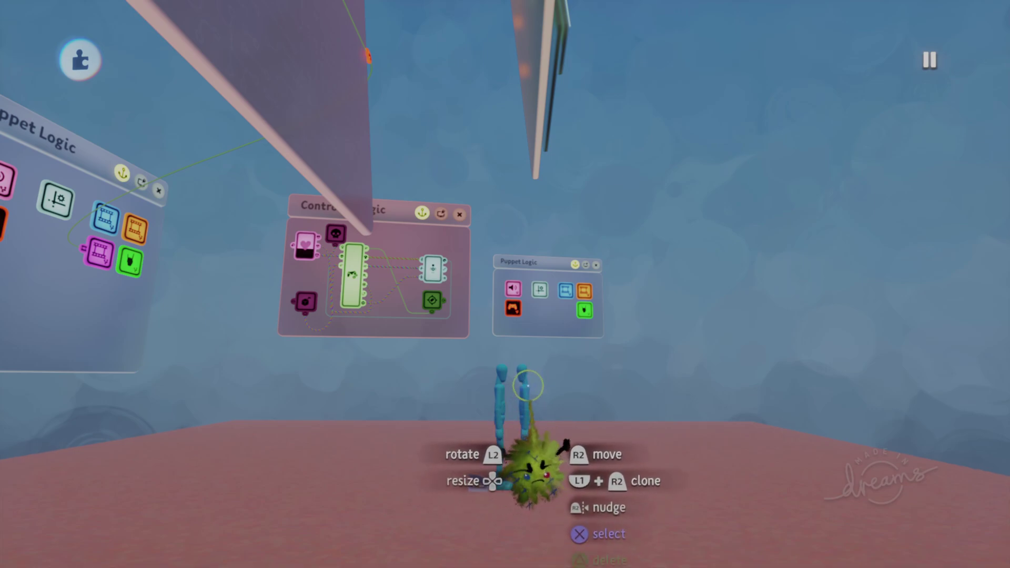
scroll(520, 410, "down", 3)
scroll(509, 377, "down", 3)
middle_click_drag(503, 365, 480, 365)
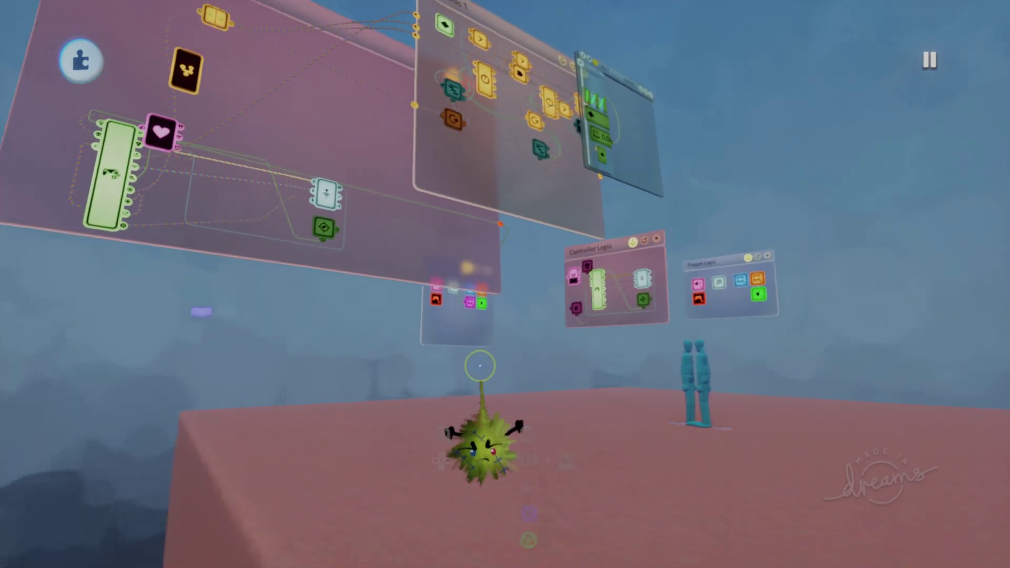
scroll(526, 305, "down", 3)
middle_click_drag(228, 216, 491, 232)
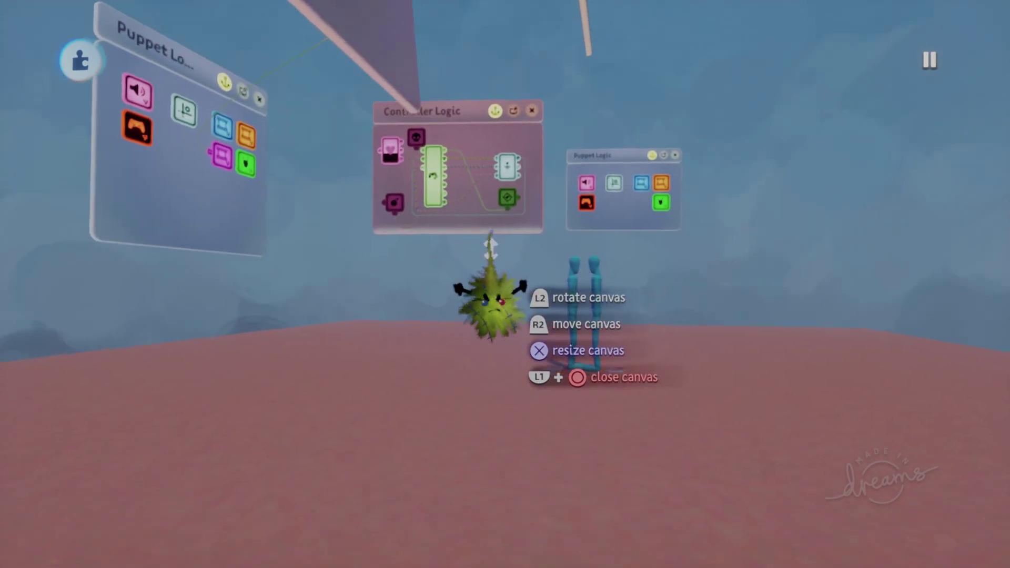
middle_click_drag(489, 305, 486, 252)
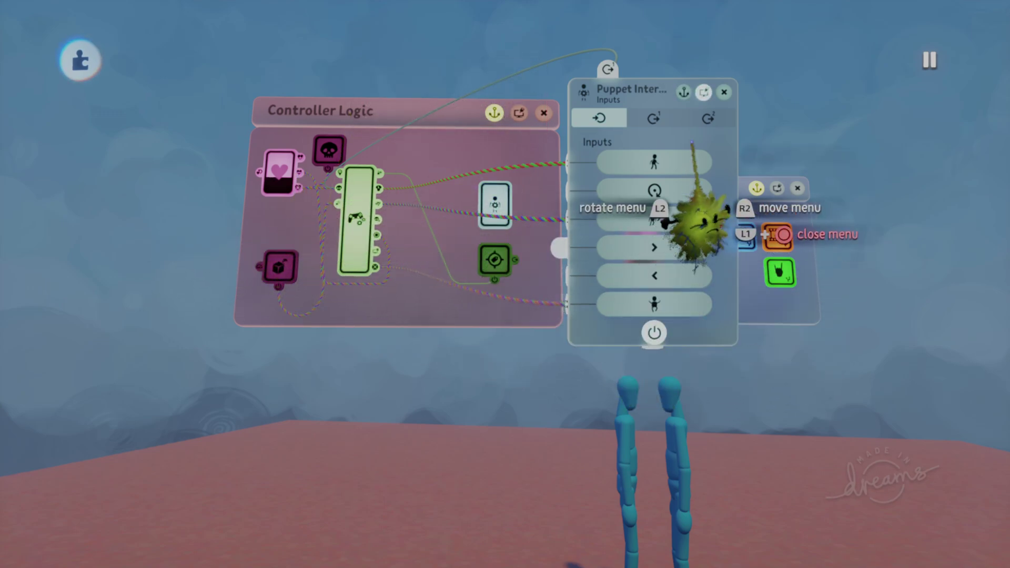
left_click(724, 92)
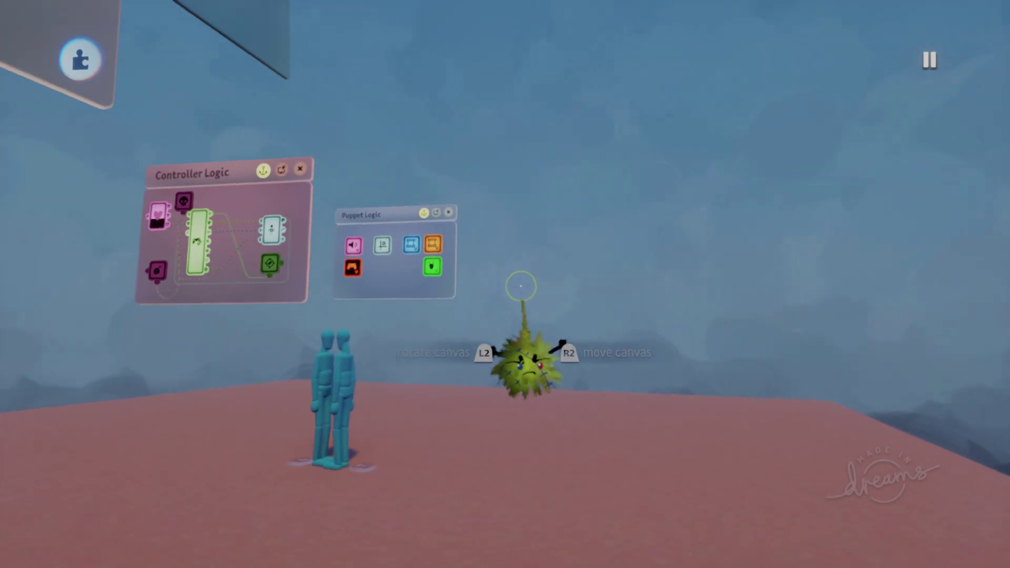
Step: Open the physical properties of the first puppet, set them beside the puppets, and rewind the scene
middle_click_drag(521, 286, 479, 278)
left_click_drag(446, 253, 372, 199)
middle_click_drag(476, 242, 476, 307)
left_click(477, 306)
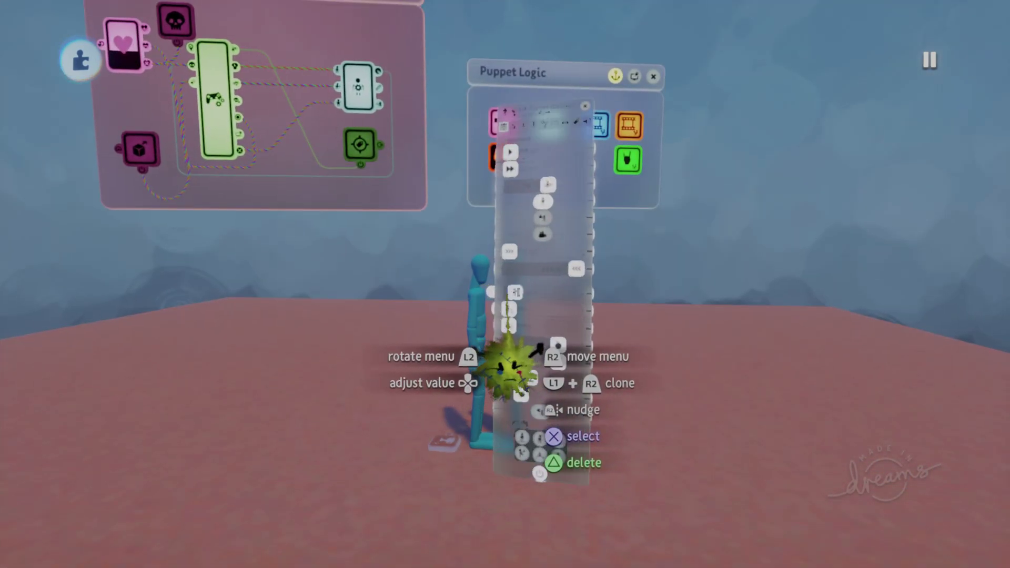
left_click(601, 48)
left_click(589, 48)
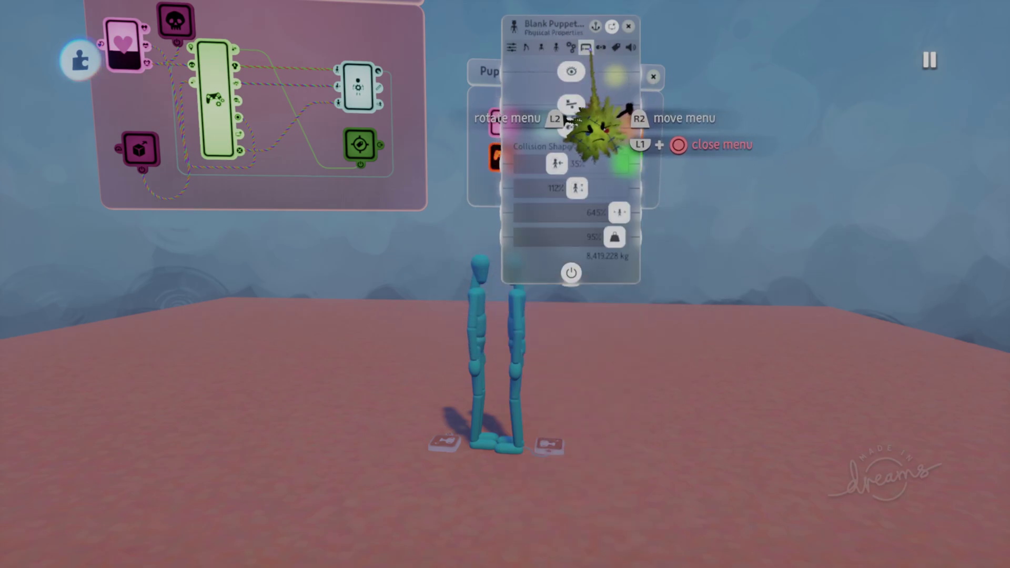
left_click_drag(571, 198, 372, 207)
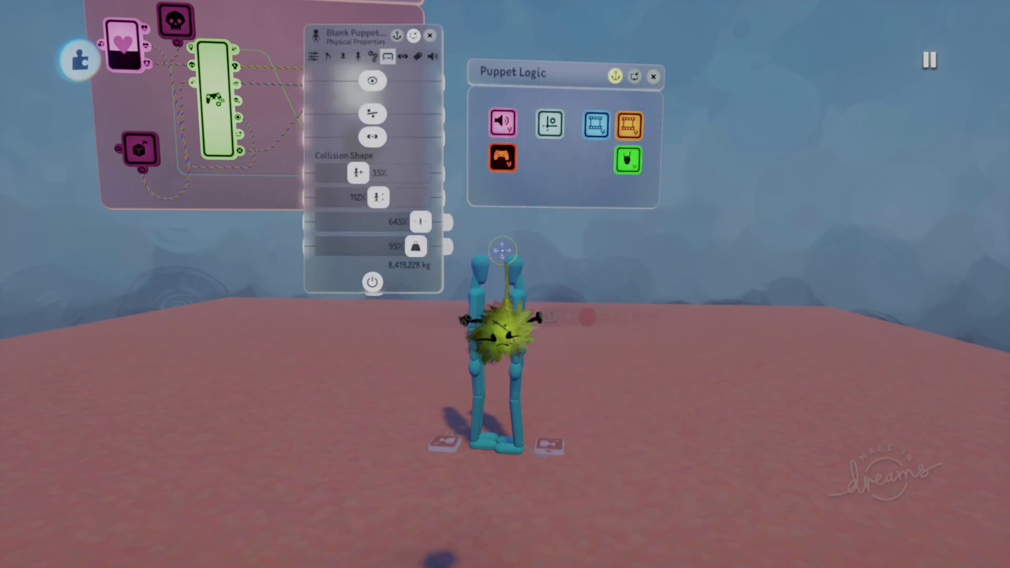
left_click(657, 61)
middle_click_drag(400, 221, 528, 231)
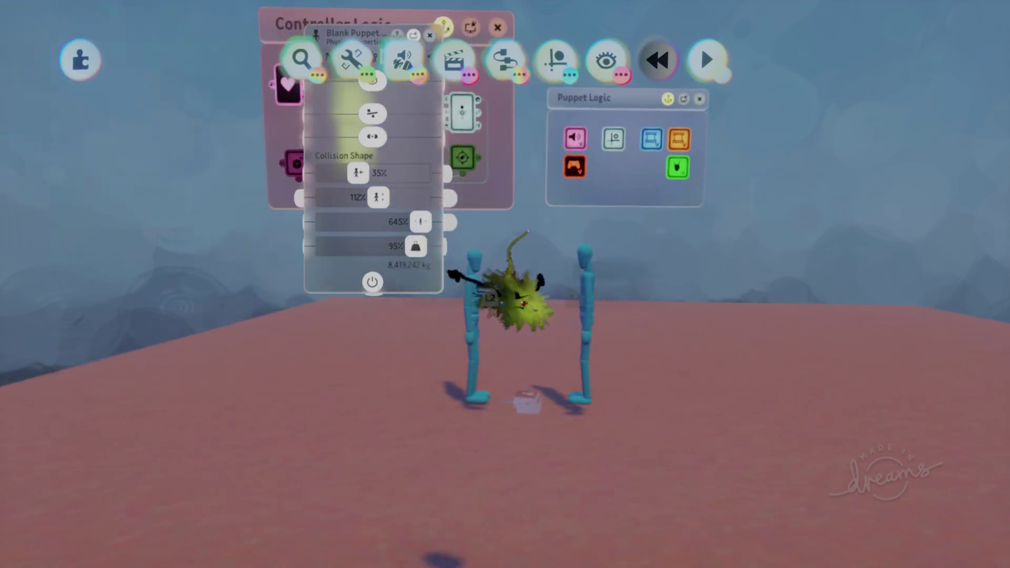
Step: Open the second puppet's physical properties and place them on the other side to compare collision shapes
left_click(586, 289)
left_click_drag(512, 226, 769, 174)
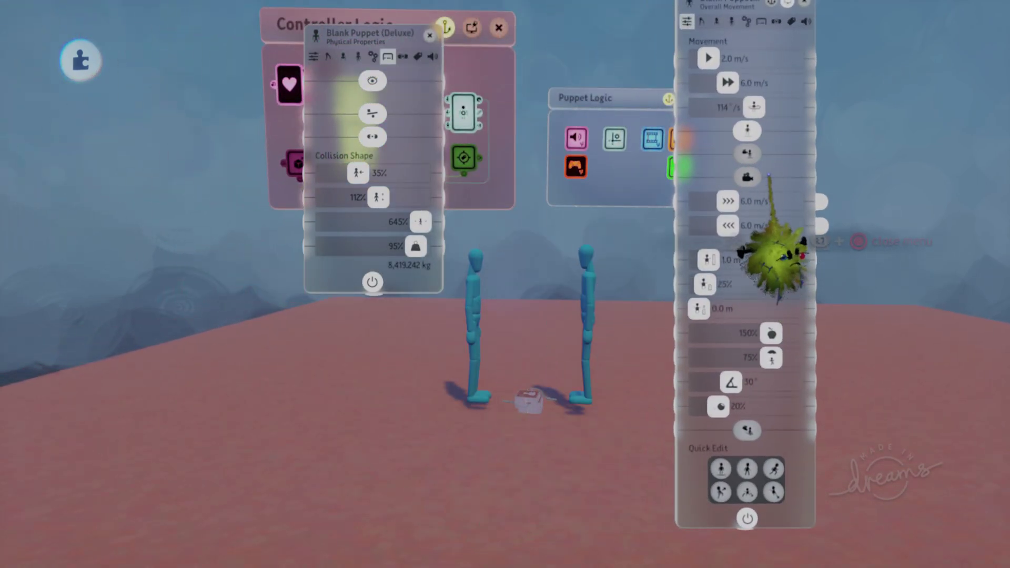
left_click(776, 23)
left_click(761, 22)
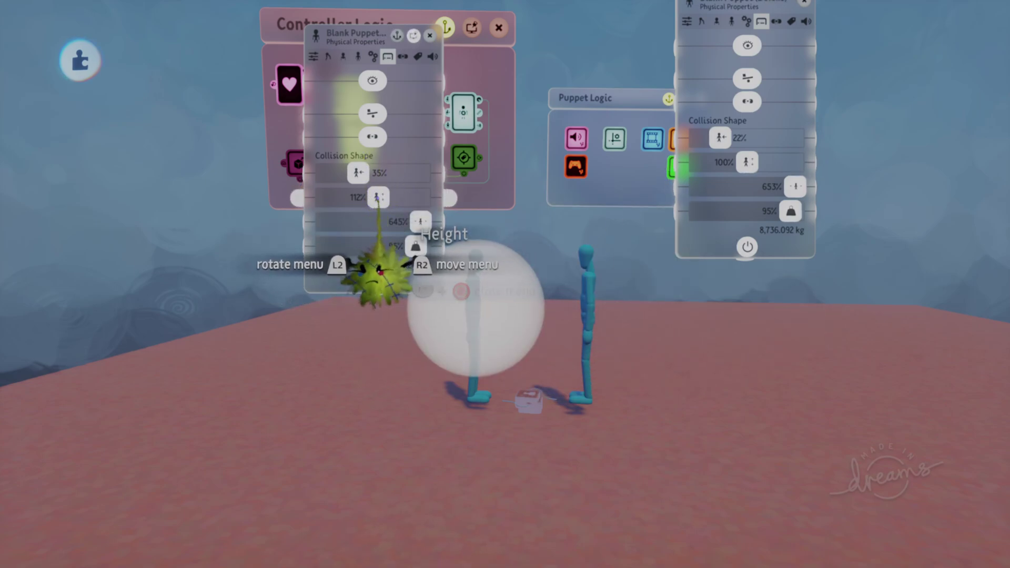
Step: Try a different collision shape on the first puppet with 0% width, and undo the change
scroll(381, 208, "down", 3)
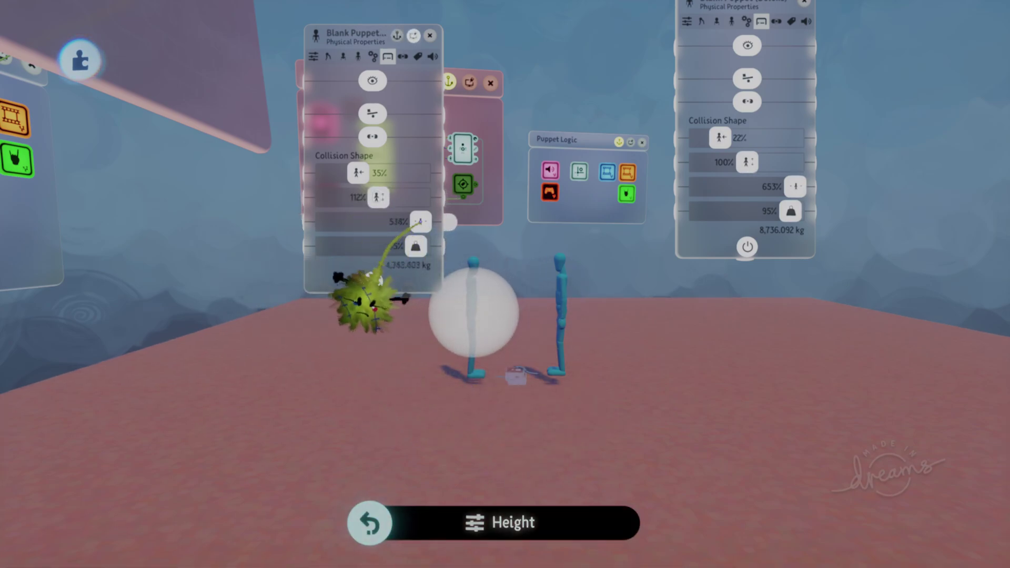
left_click_drag(356, 174, 374, 173)
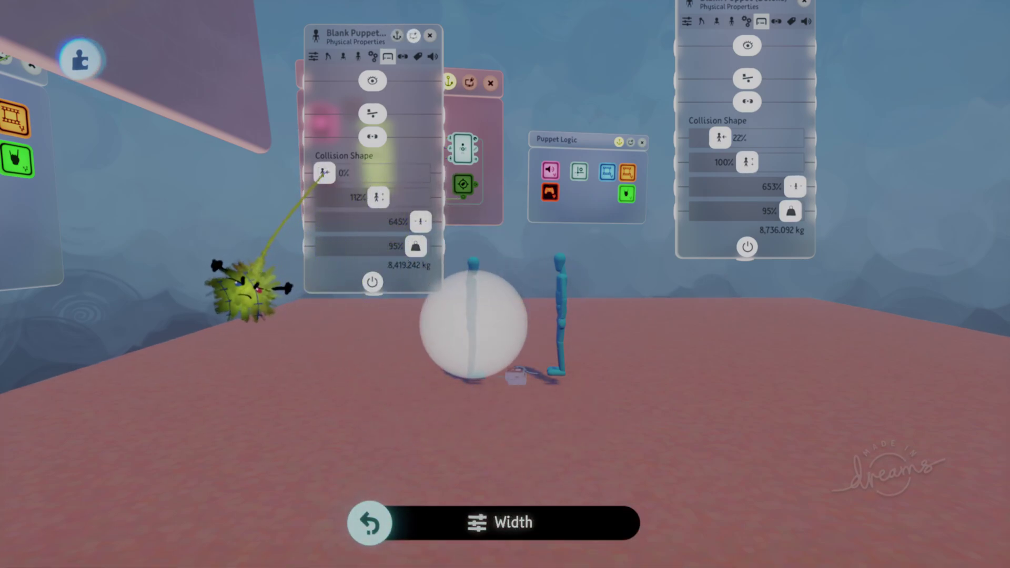
key("ctrl+z")
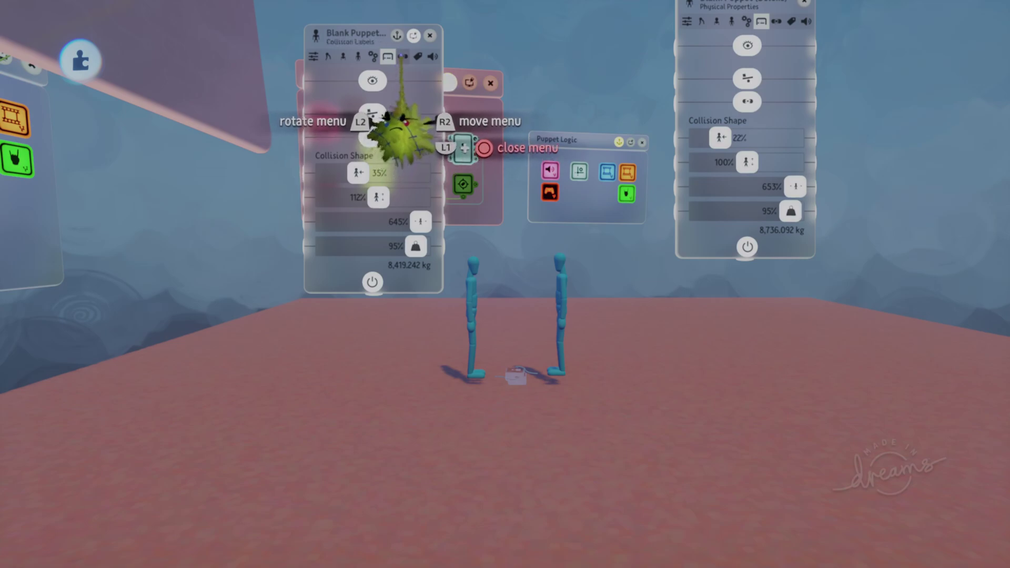
Step: Compare the collision labels of both puppets side by side, running the scene briefly to watch how they collide
left_click(402, 57)
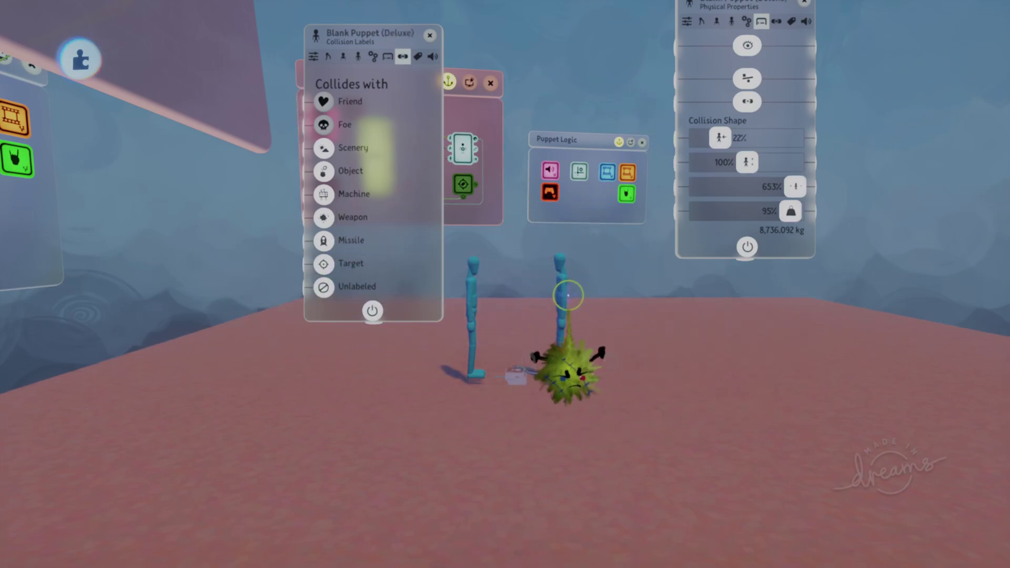
left_click(776, 21)
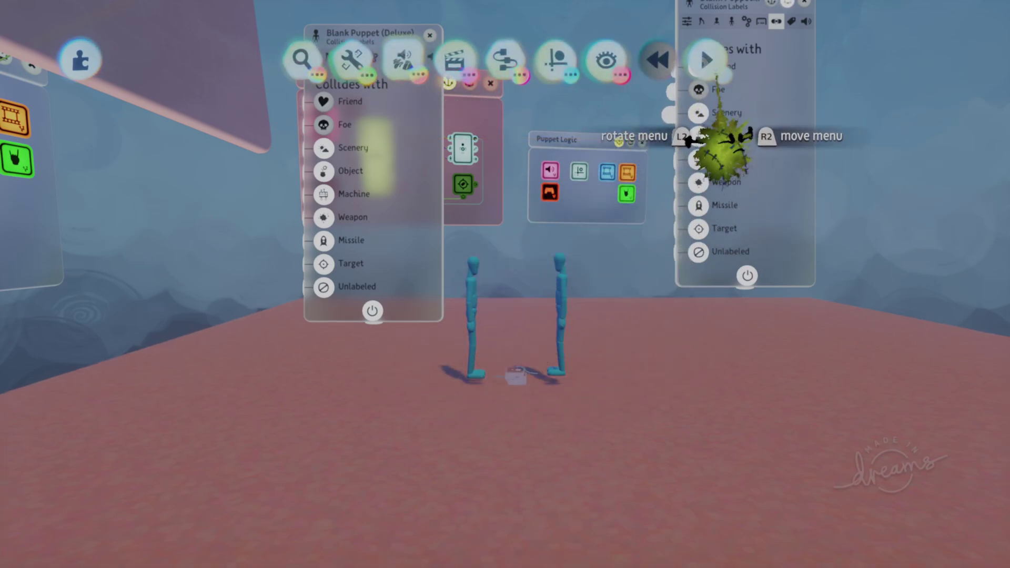
left_click(707, 61)
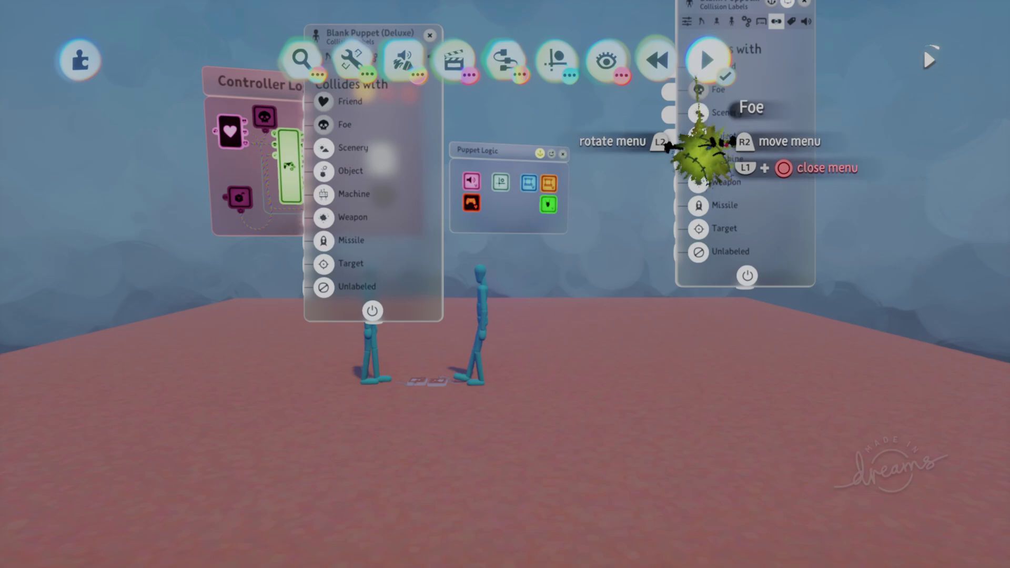
middle_click_drag(702, 153, 784, 197)
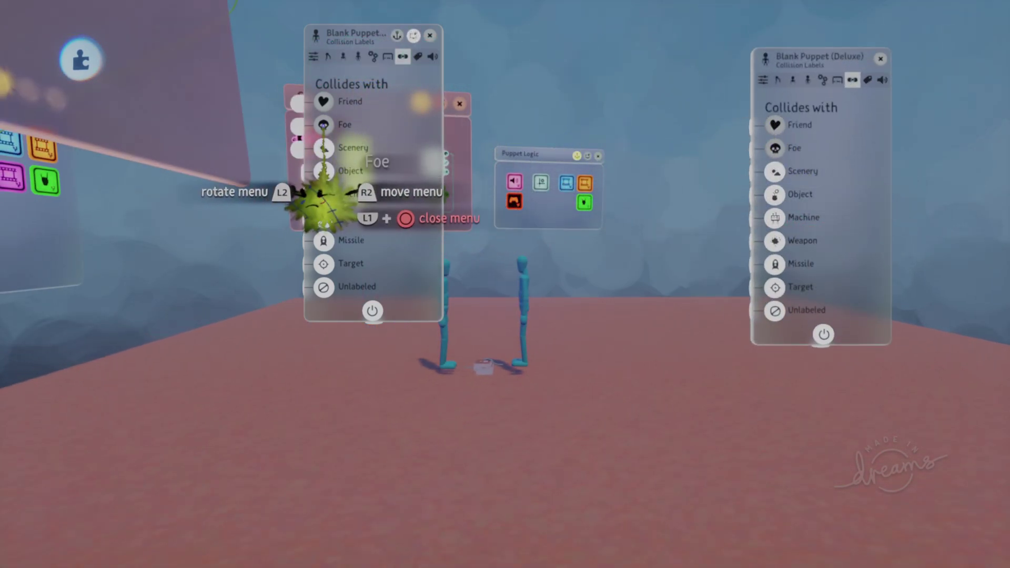
Step: Try toggling the first puppet's collision with Foe while running the scene, restore the setting and rewind the scene
left_click(323, 124)
middle_click_drag(444, 329, 593, 249)
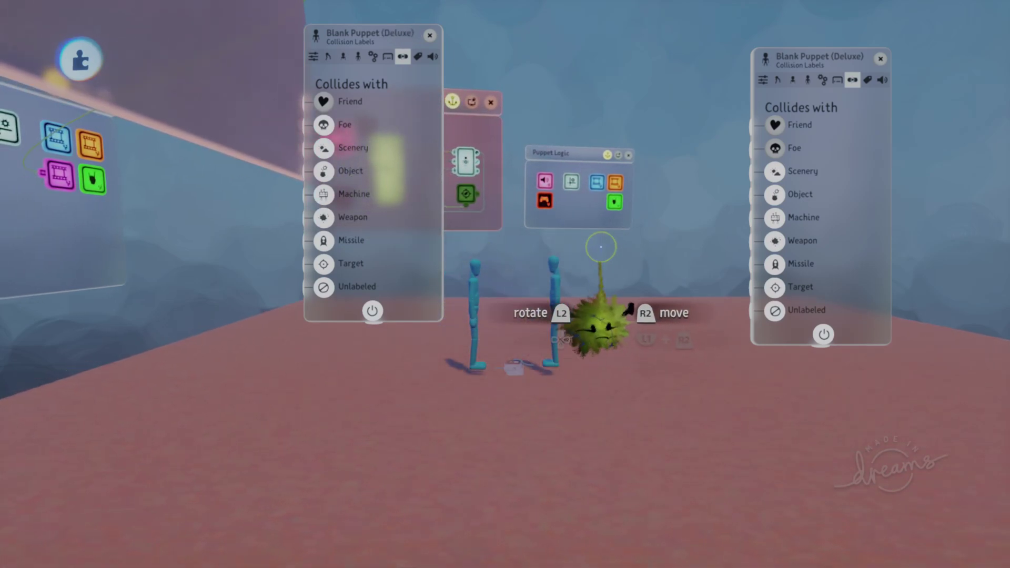
left_click(706, 58)
middle_click_drag(700, 79, 677, 100)
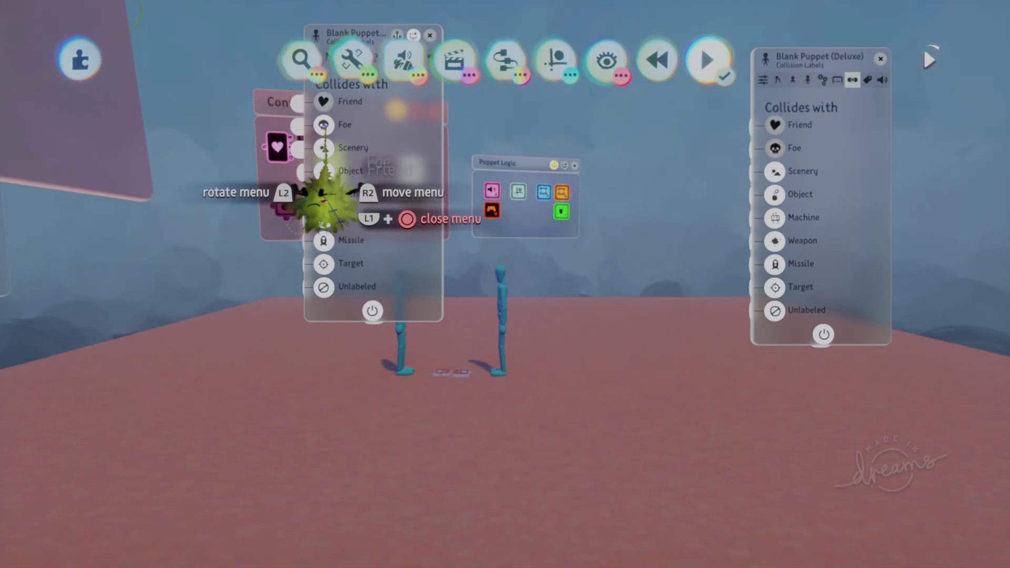
left_click(324, 125)
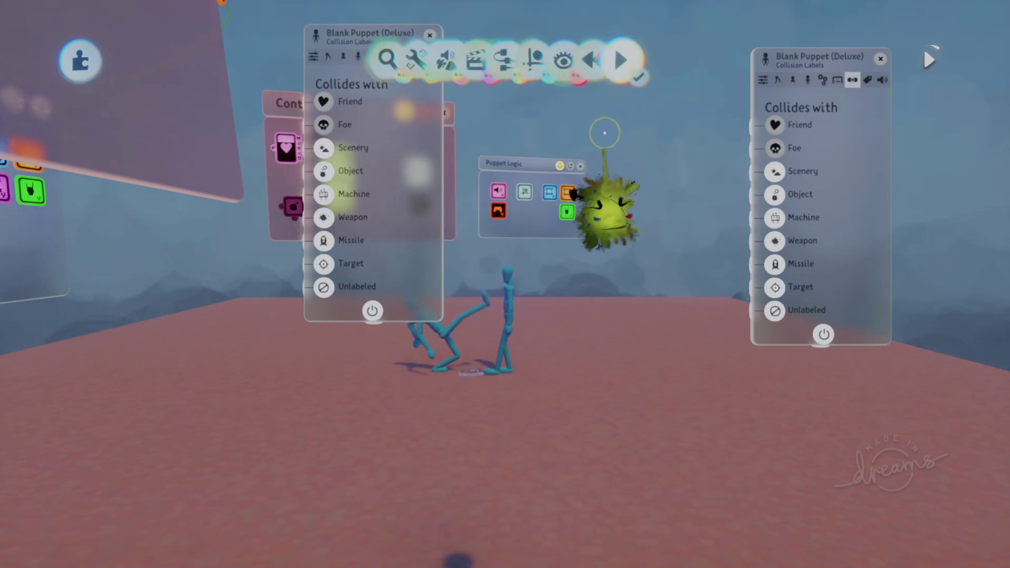
left_click(658, 61)
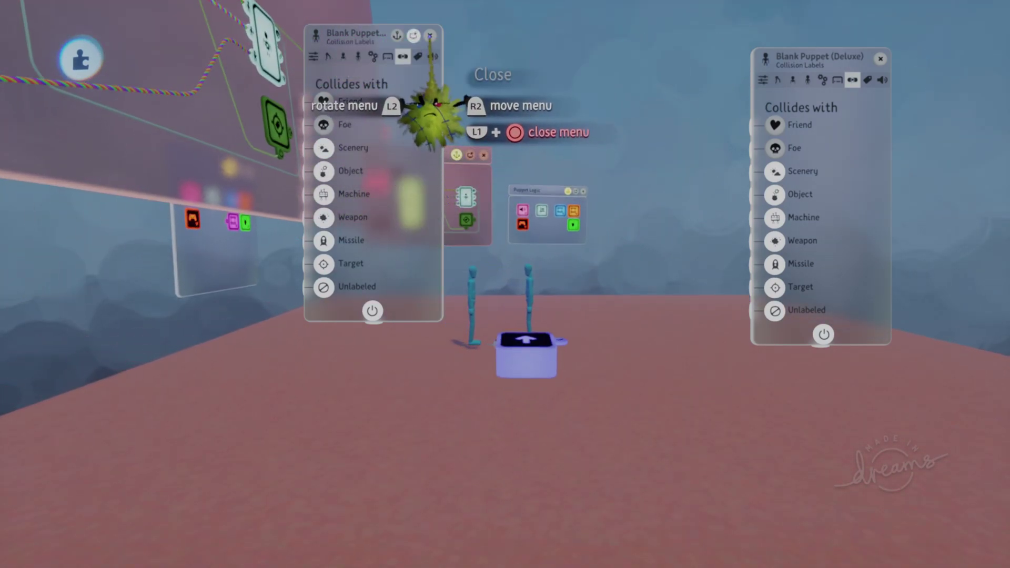
Step: Check the first puppet's other properties, including overall movement, and close the property menus of both puppets
left_click(418, 56)
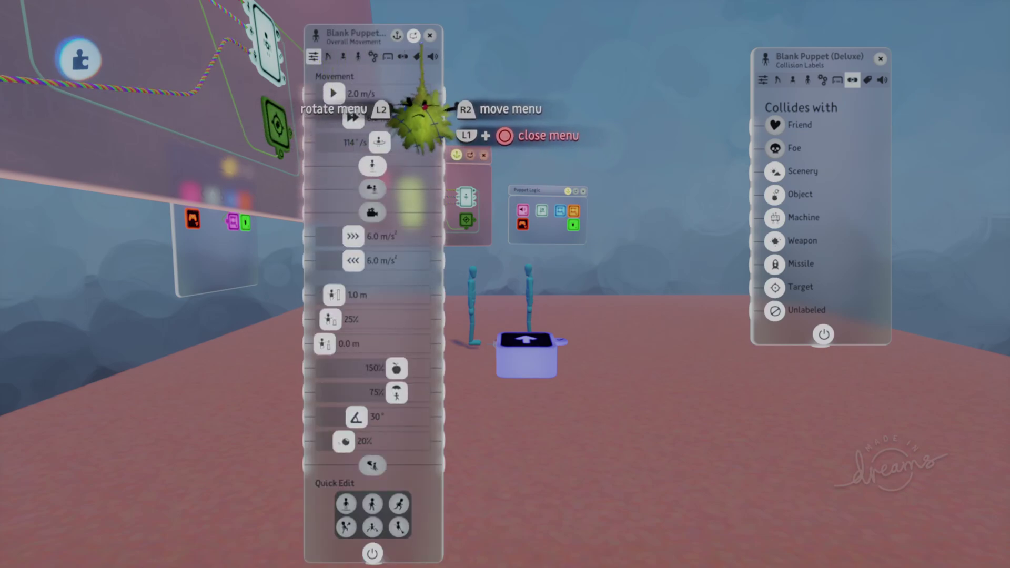
left_click(429, 36)
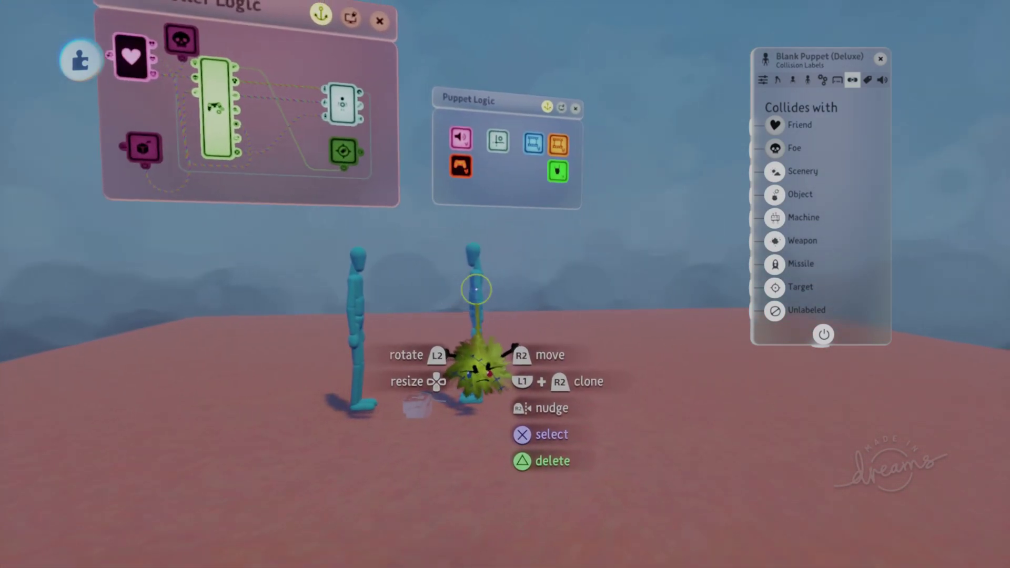
left_click(880, 59)
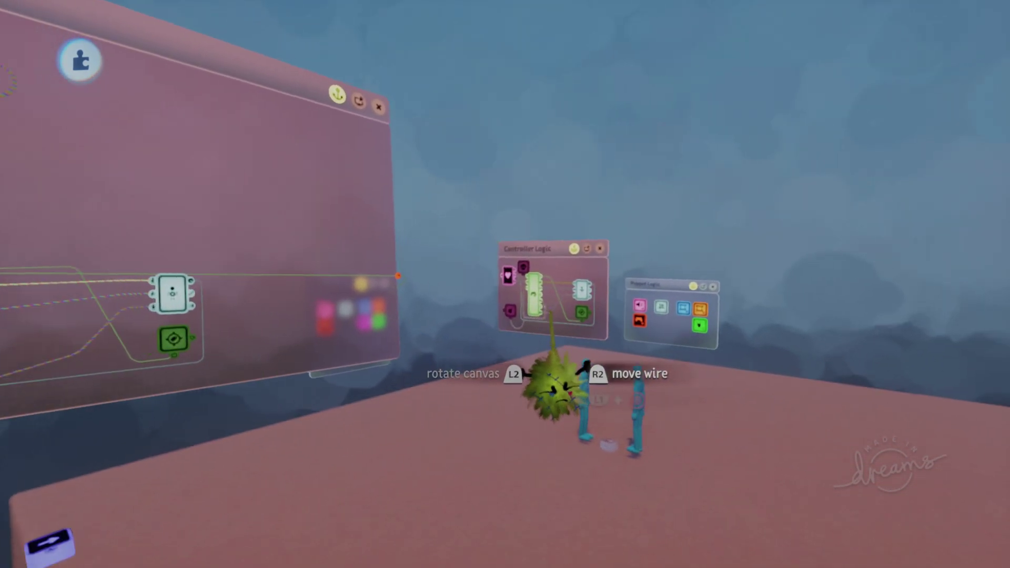
Step: Examine the second puppet's Controller Logic, following the No Health wiring from the health gadget to the Destroyer and the other connected gadgets
middle_click_drag(547, 357, 545, 299)
left_click(572, 191)
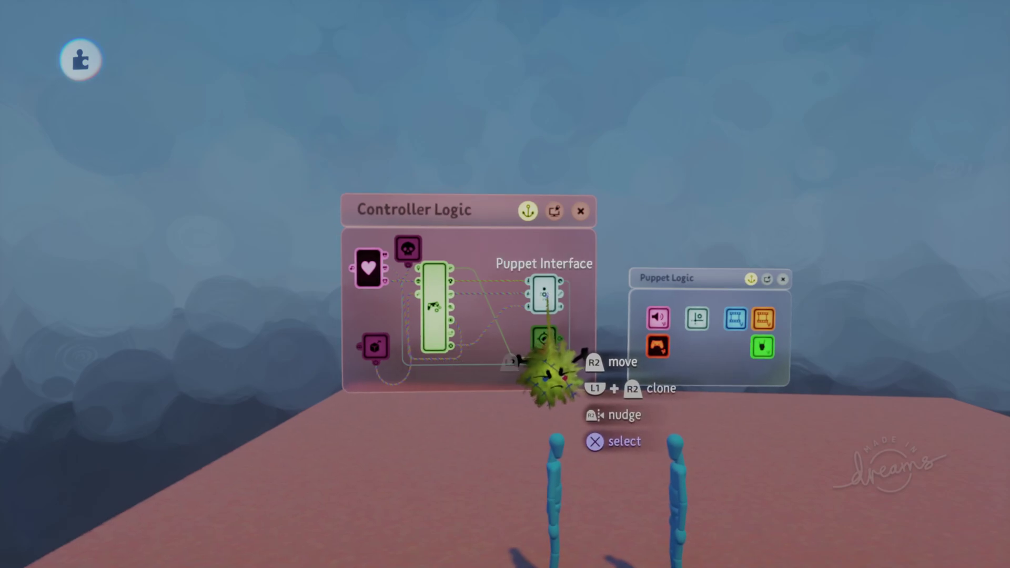
middle_click_drag(550, 376, 468, 326)
scroll(477, 254, "up", 5)
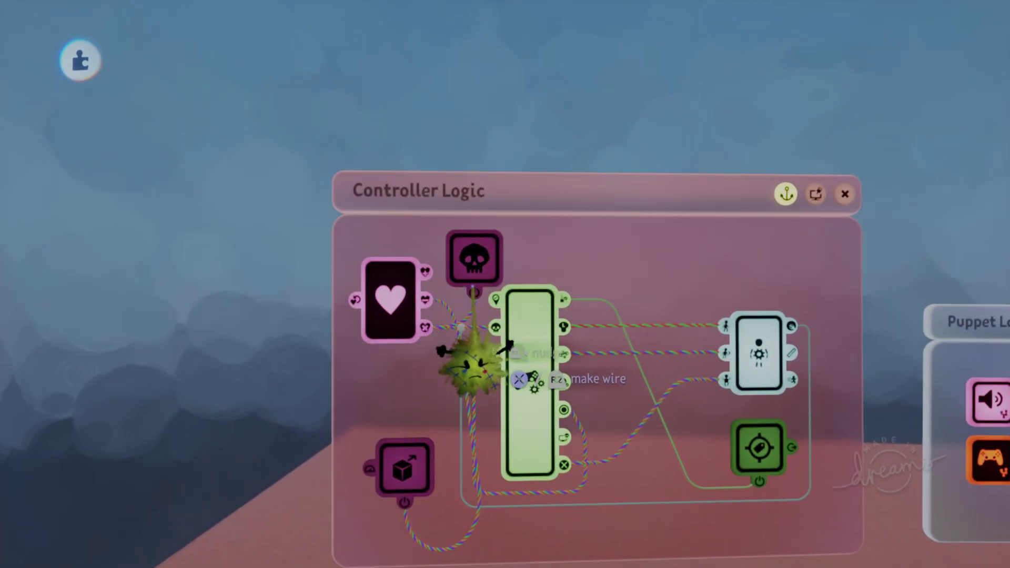
scroll(499, 342, "down", 3)
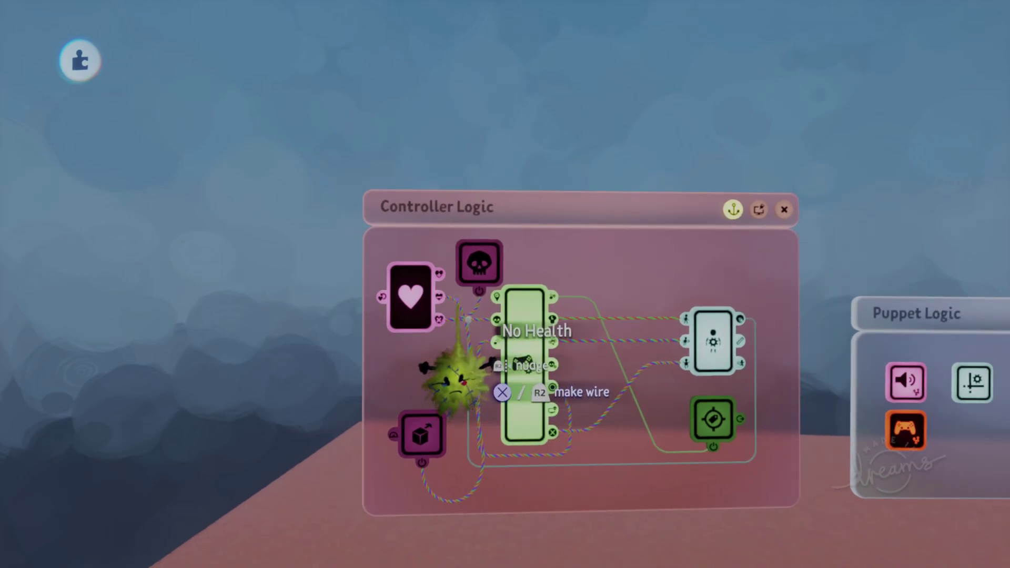
scroll(480, 261, "down", 5)
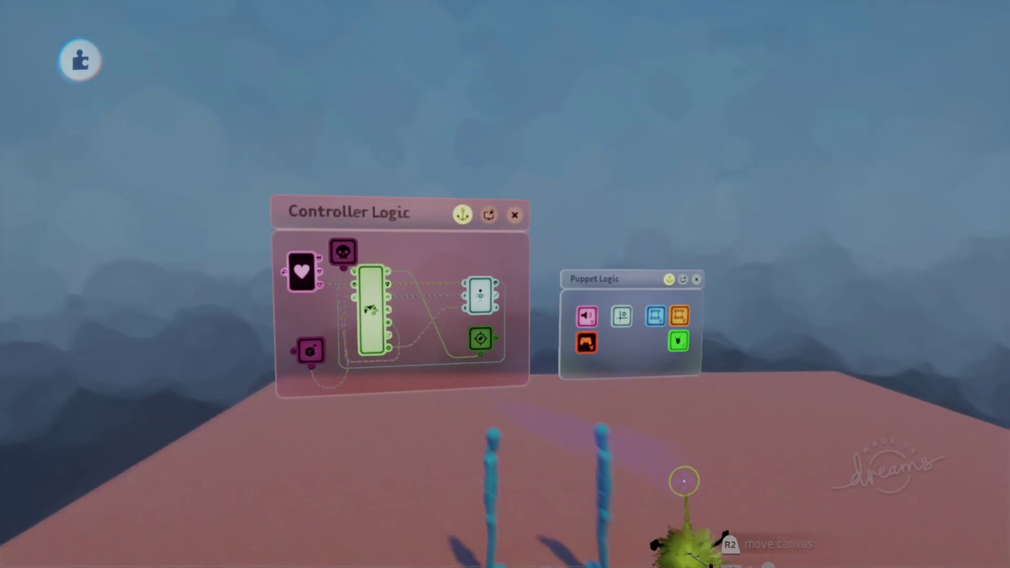
scroll(562, 493, "left", 3)
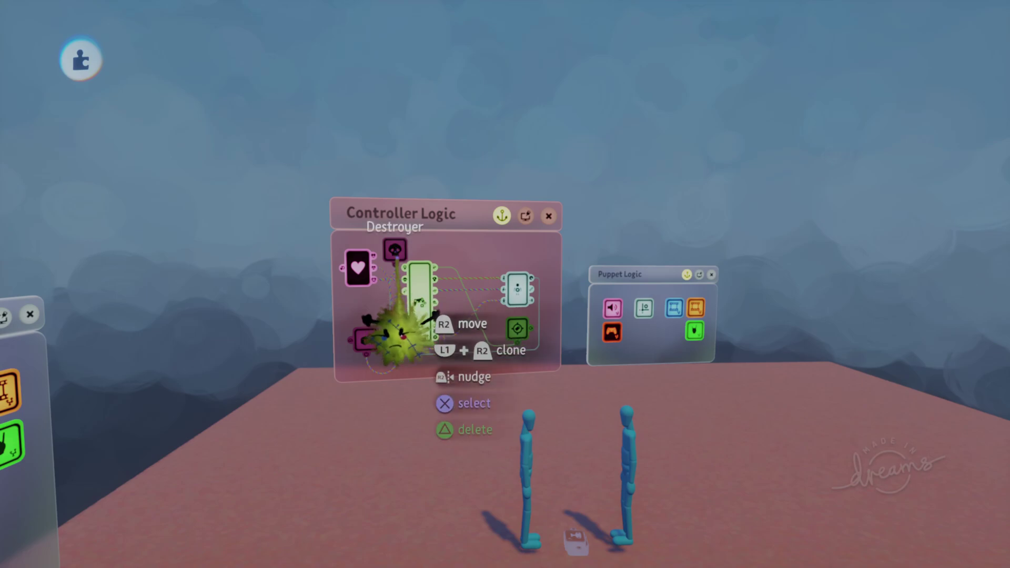
scroll(394, 251, "down", 5)
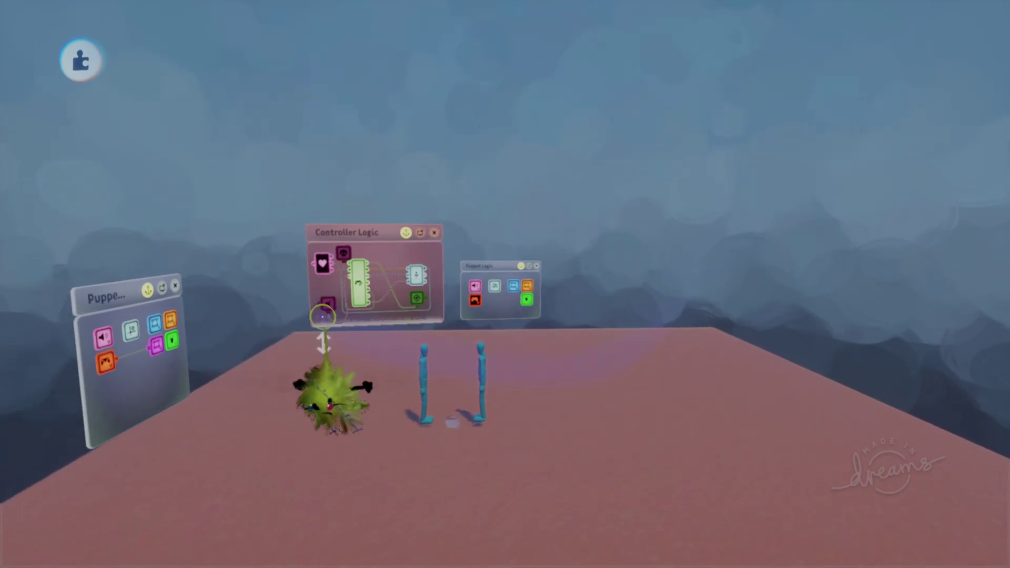
middle_click_drag(322, 315, 381, 284)
middle_click_drag(421, 361, 691, 101)
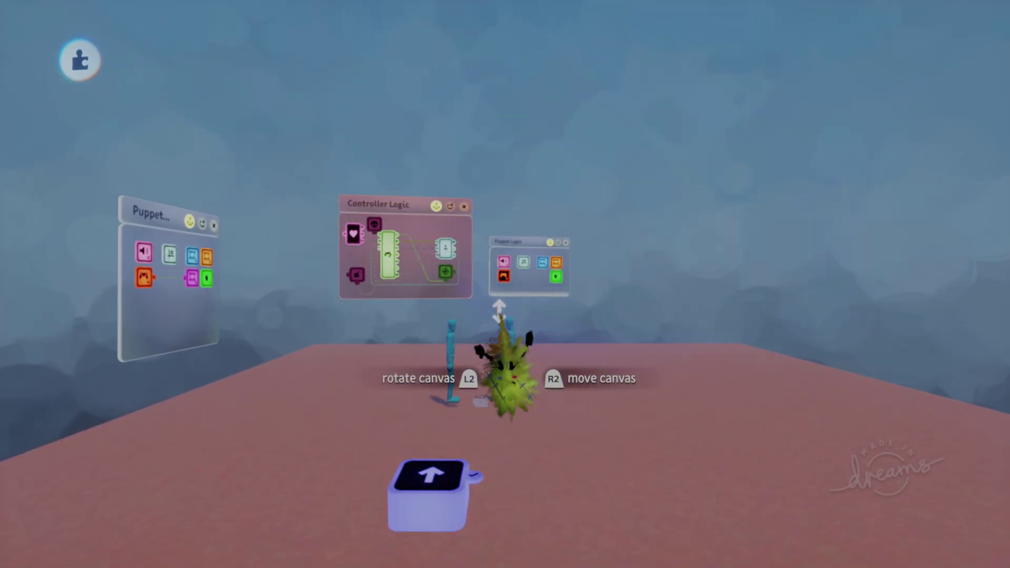